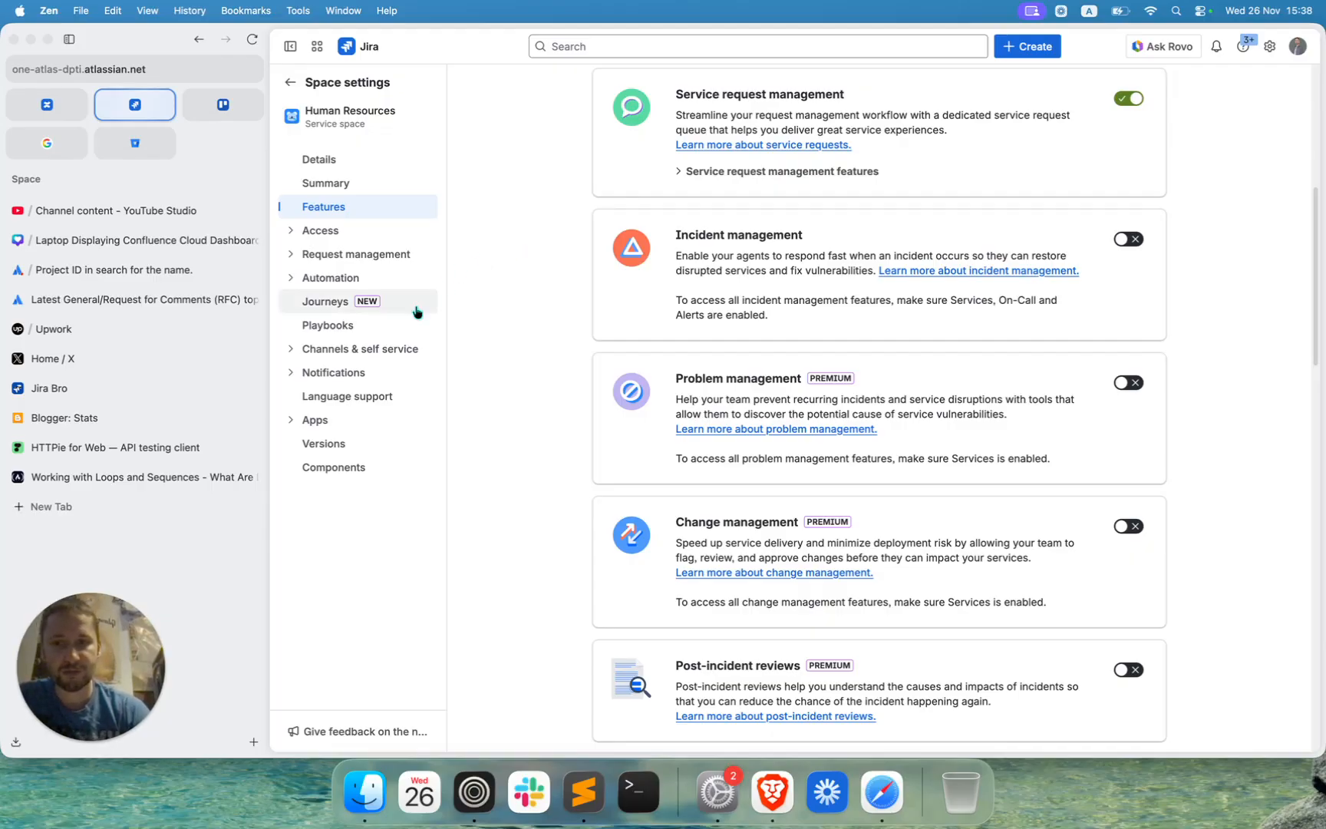
Open the Knowledge base settings under the Human Resources space's channels and self service.
click(292, 351)
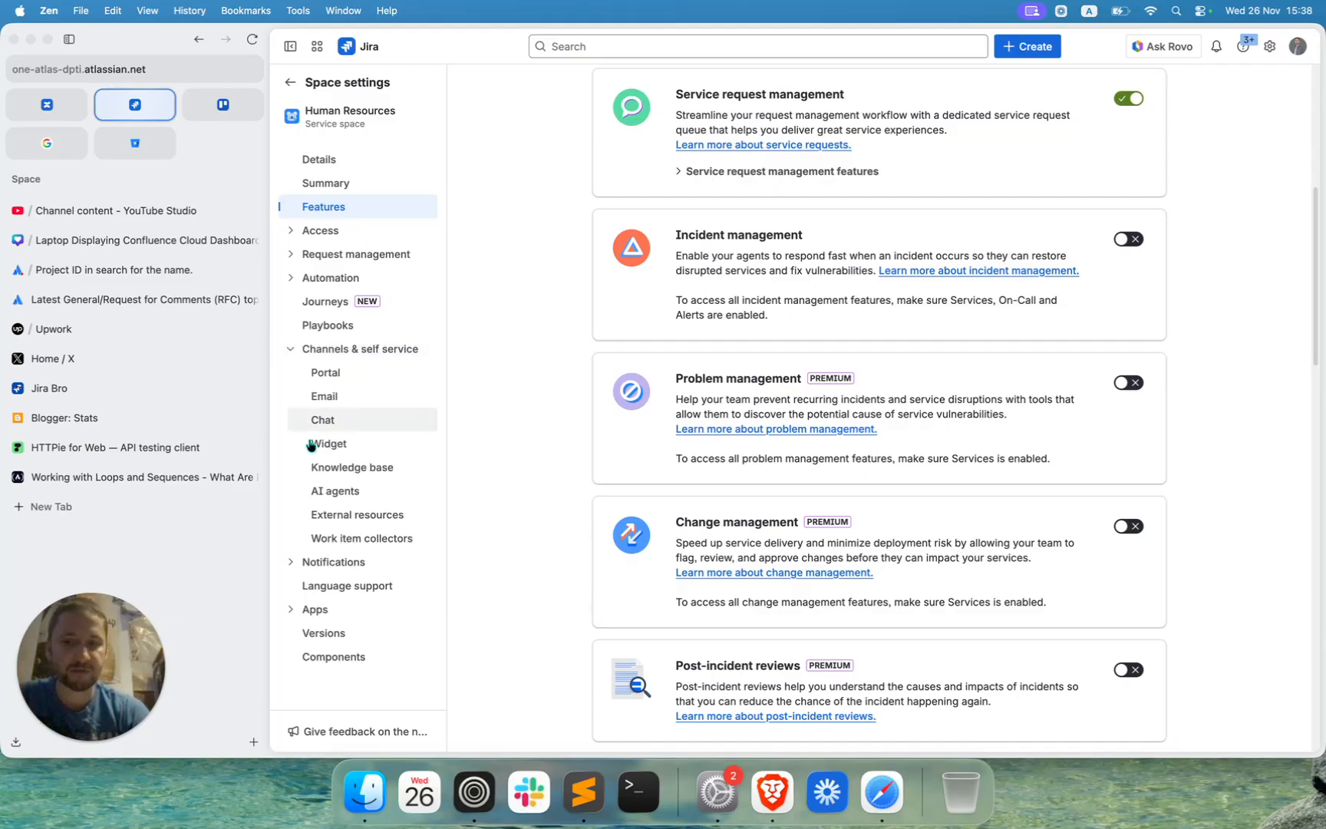
click(320, 473)
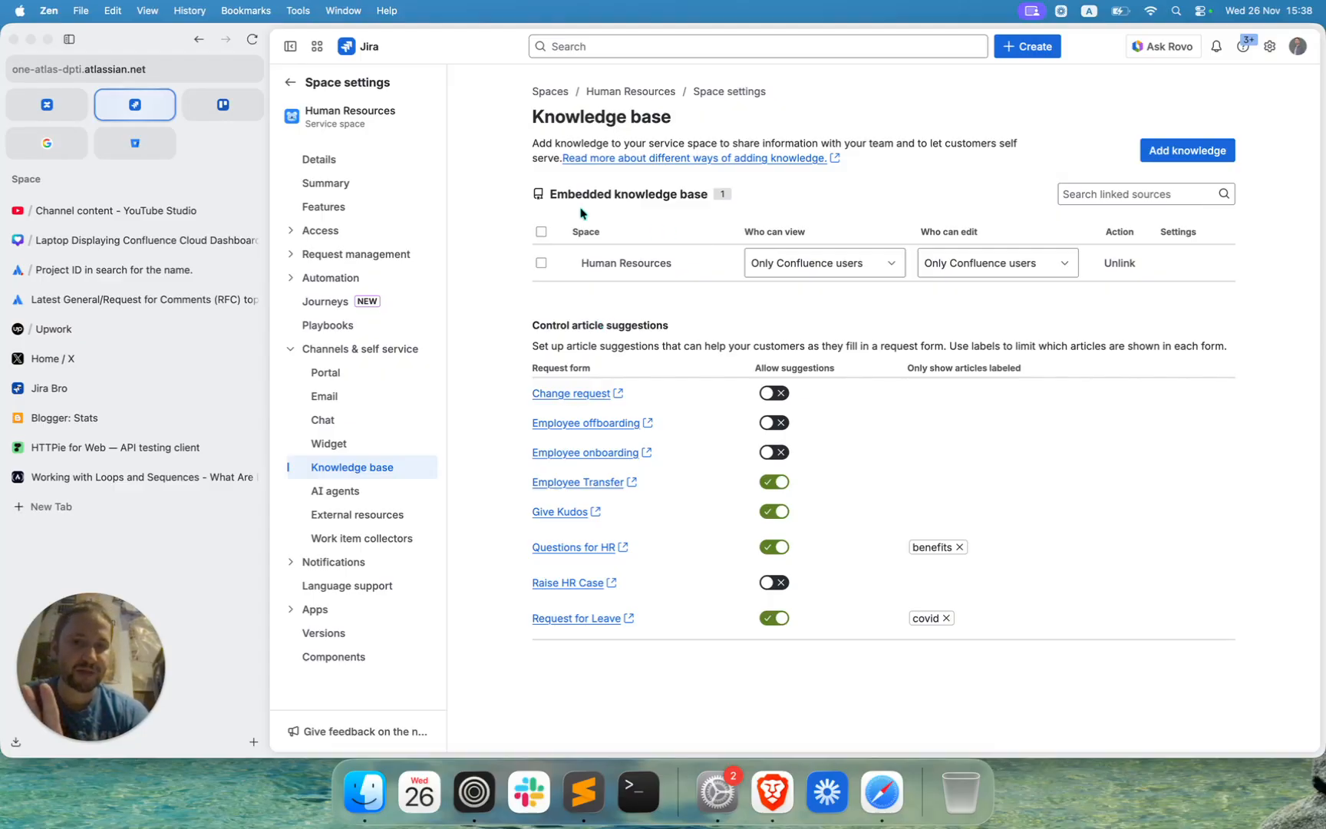
drag(548, 195, 722, 192)
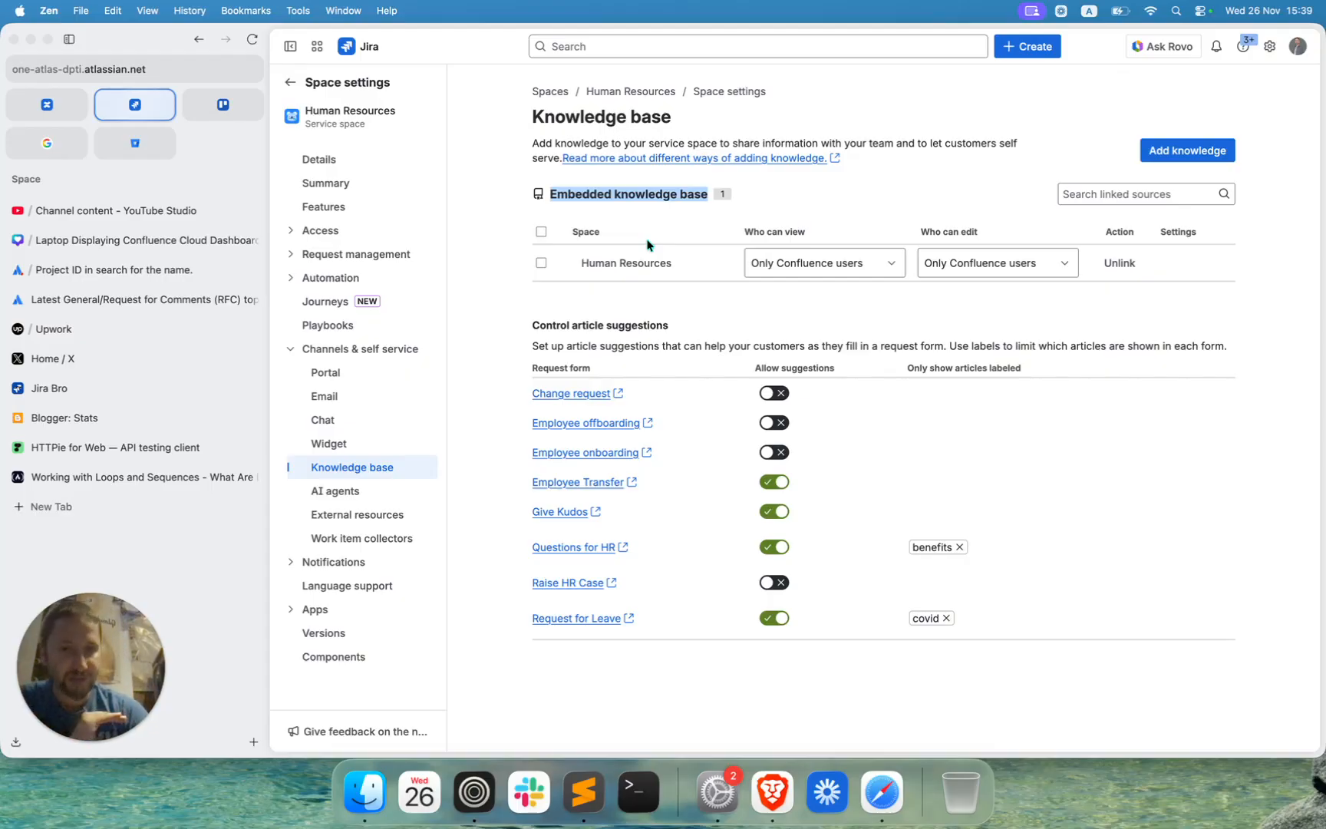
click(751, 233)
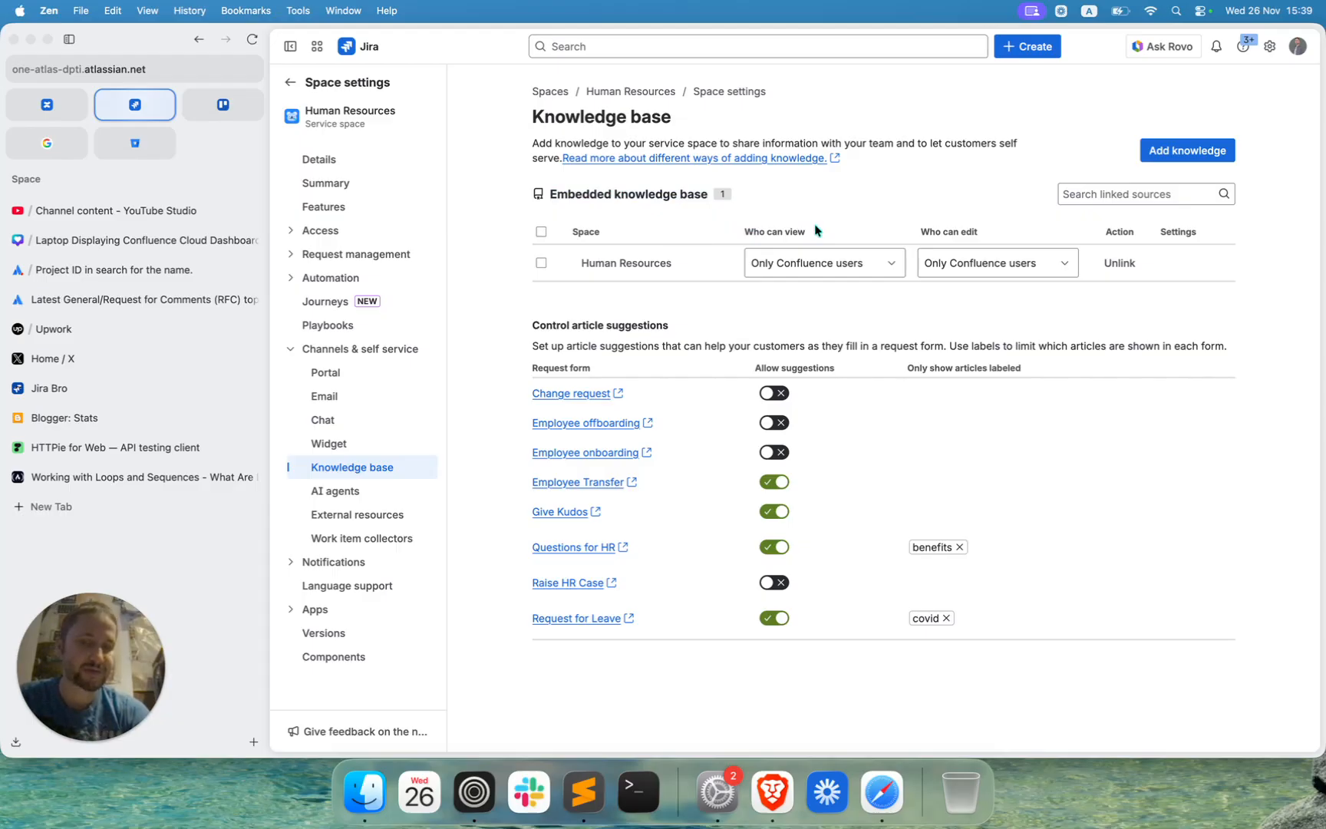
Review the viewing permission options for the linked Human Resources knowledge base space, leaving the choice as it is.
click(794, 265)
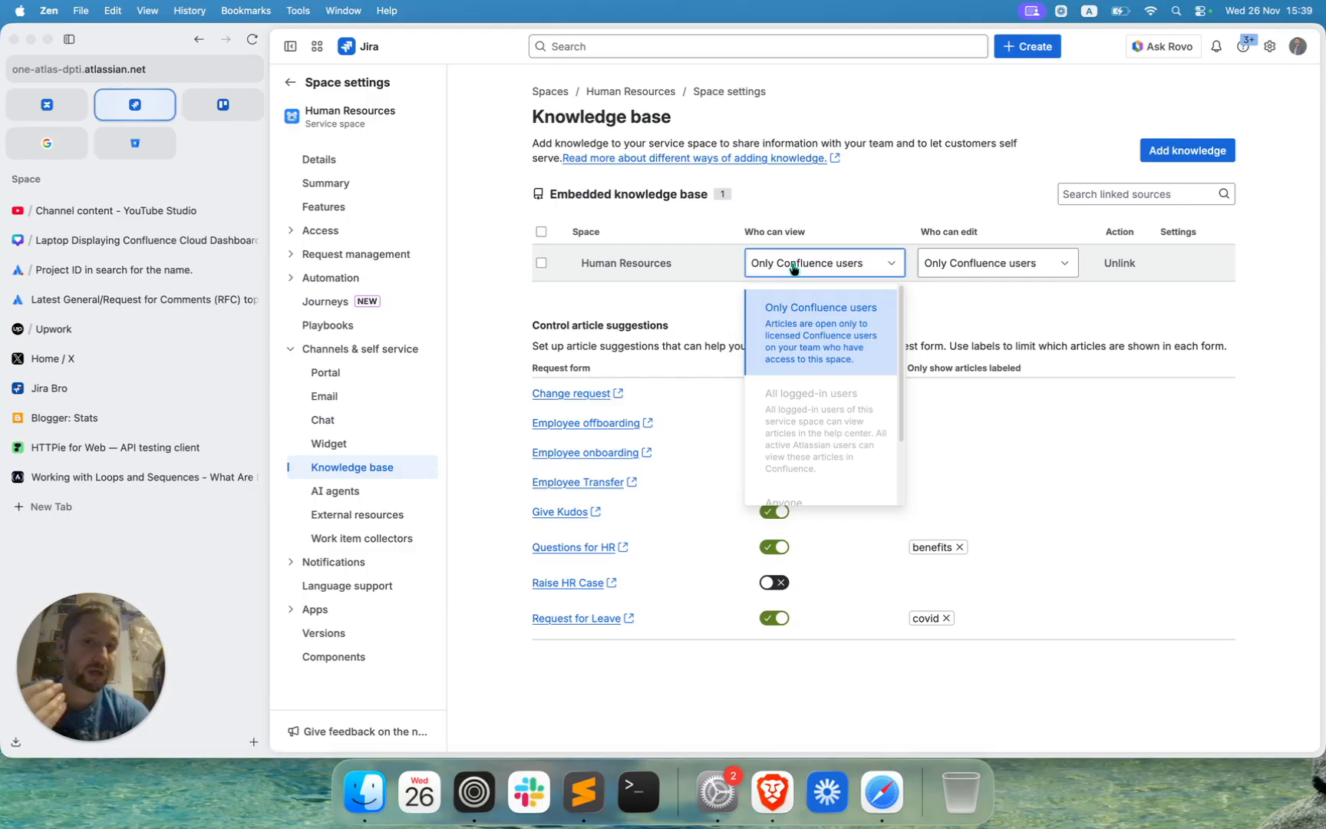
scroll(818, 376, down, 2)
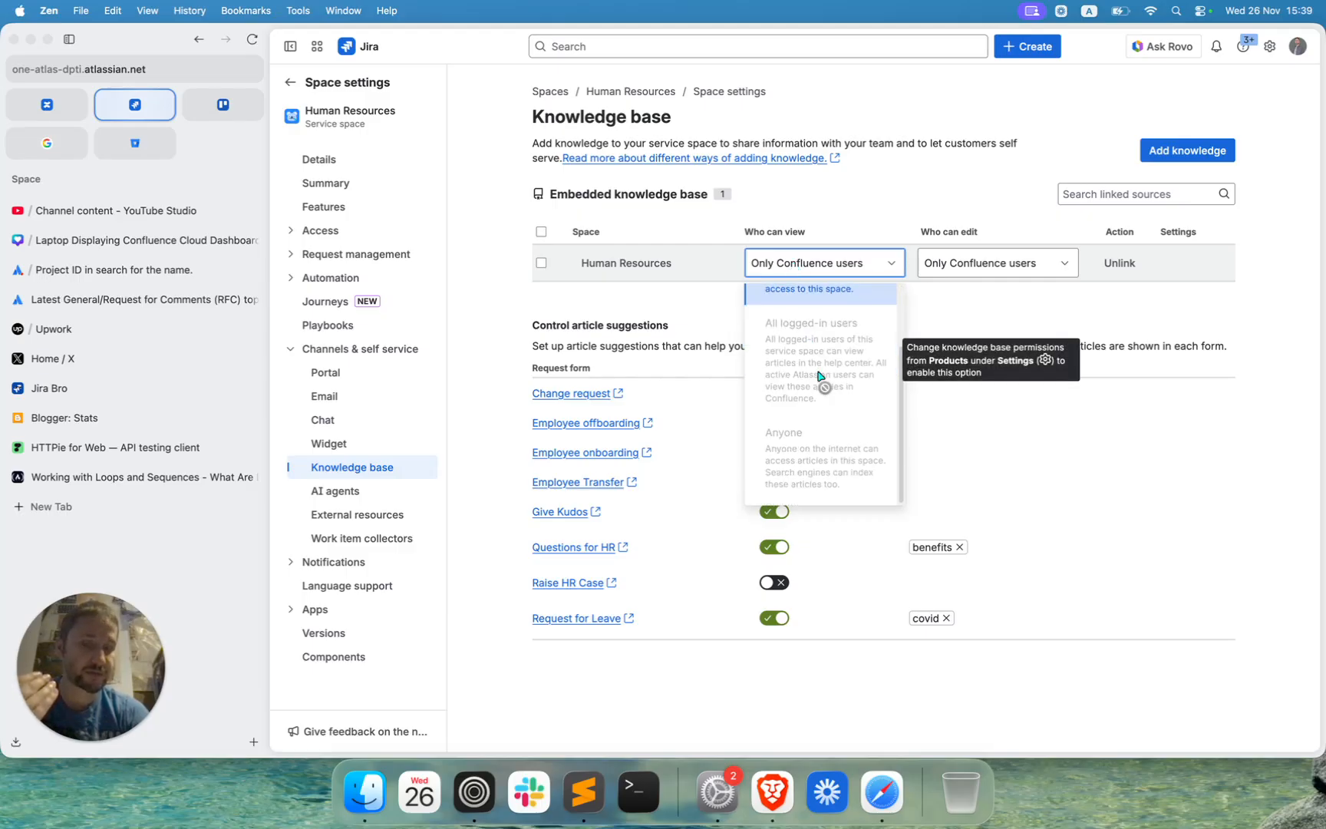
scroll(818, 384, up, 2)
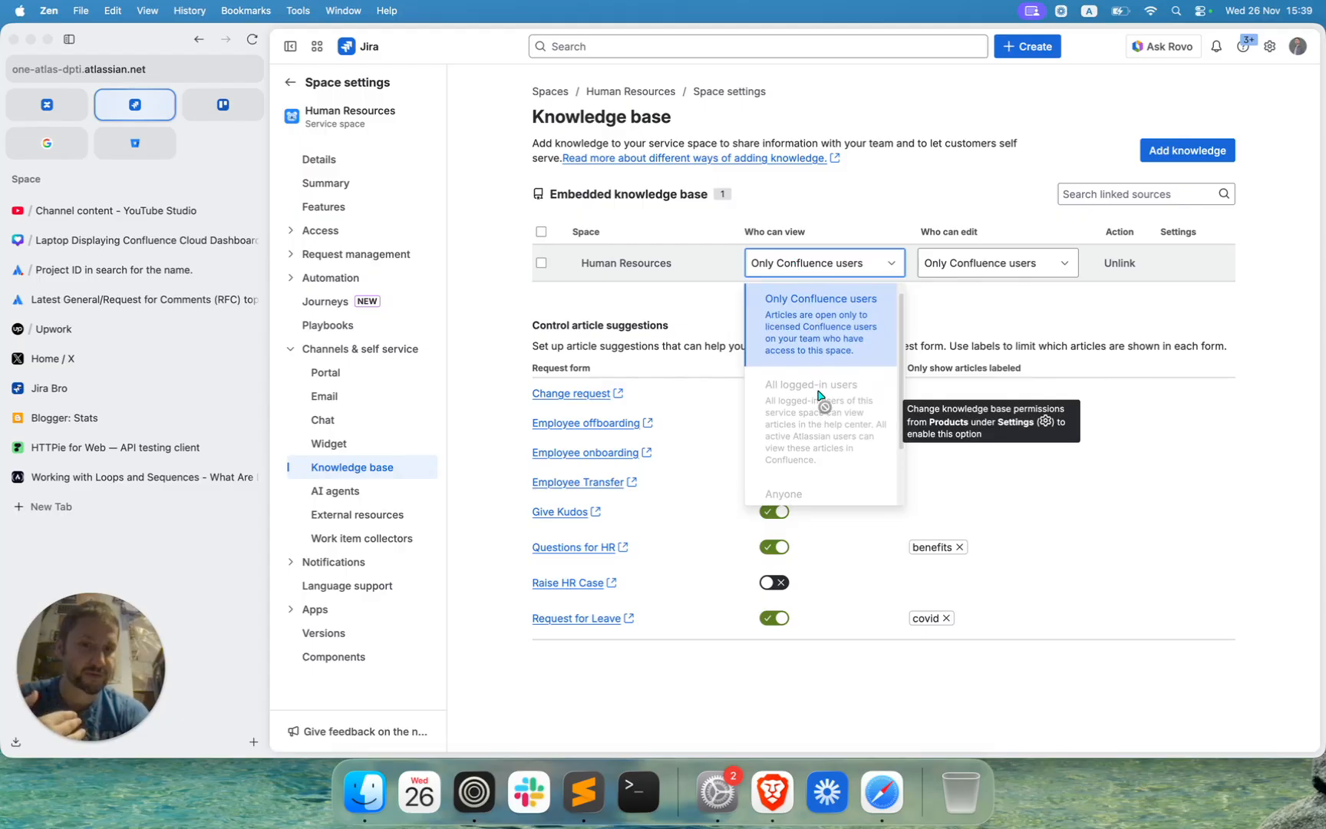
scroll(818, 396, down, 2)
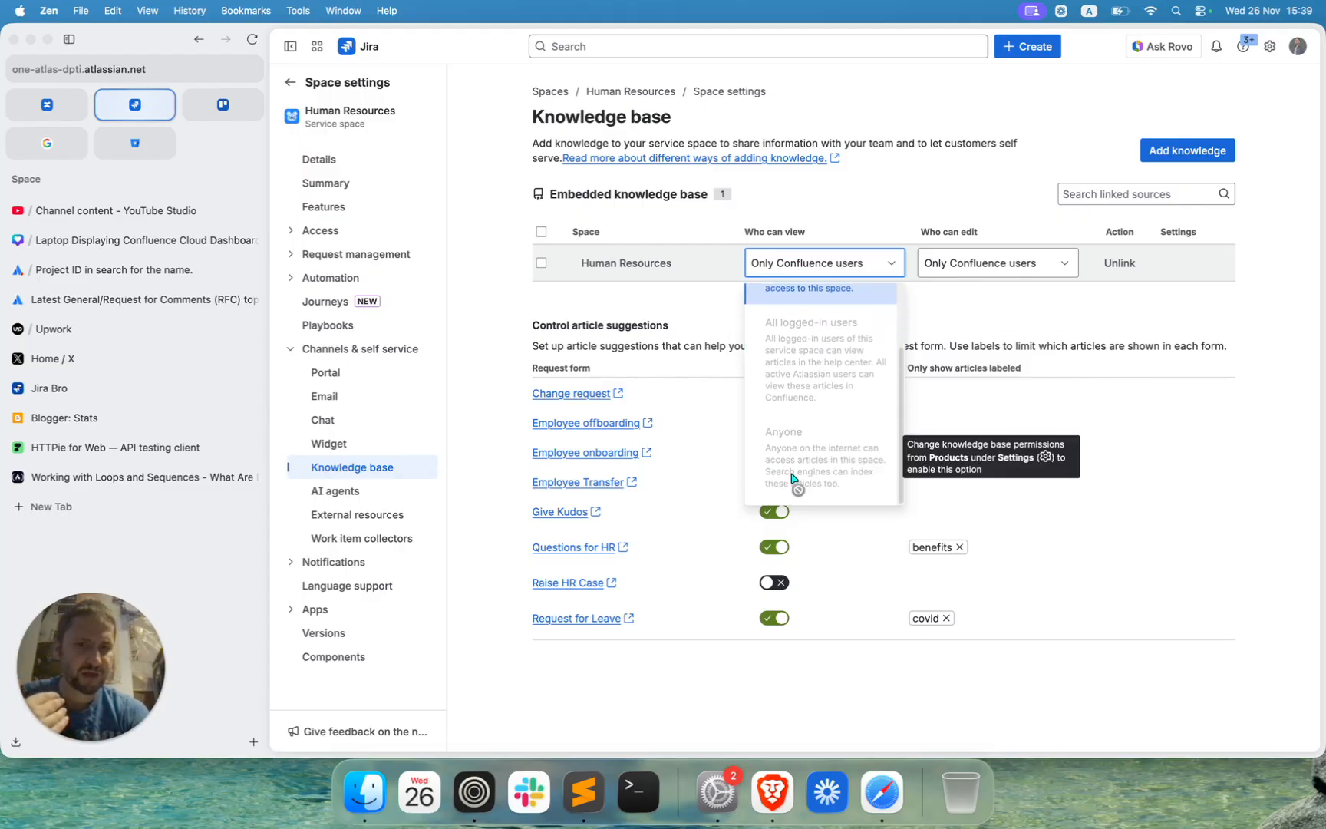
scroll(792, 478, up, 2)
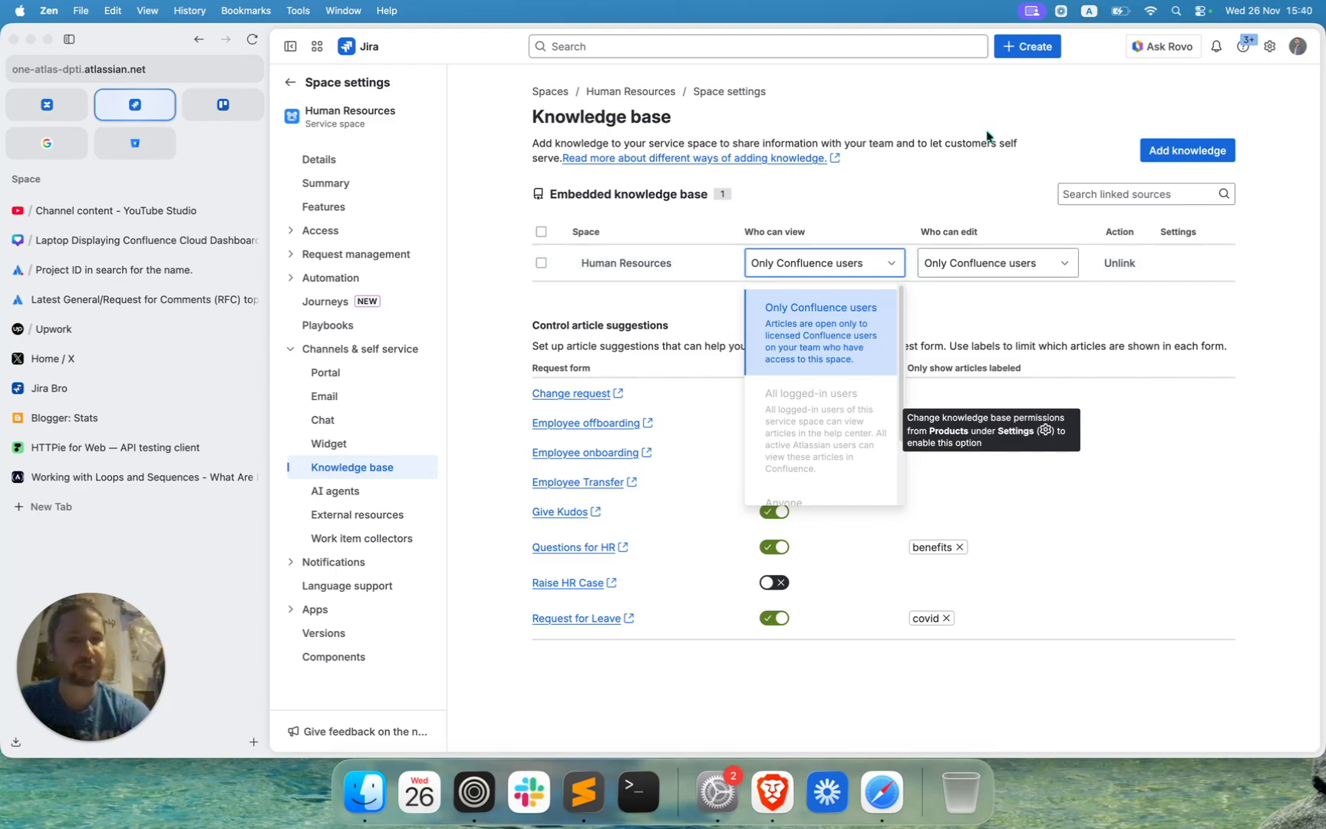
click(903, 181)
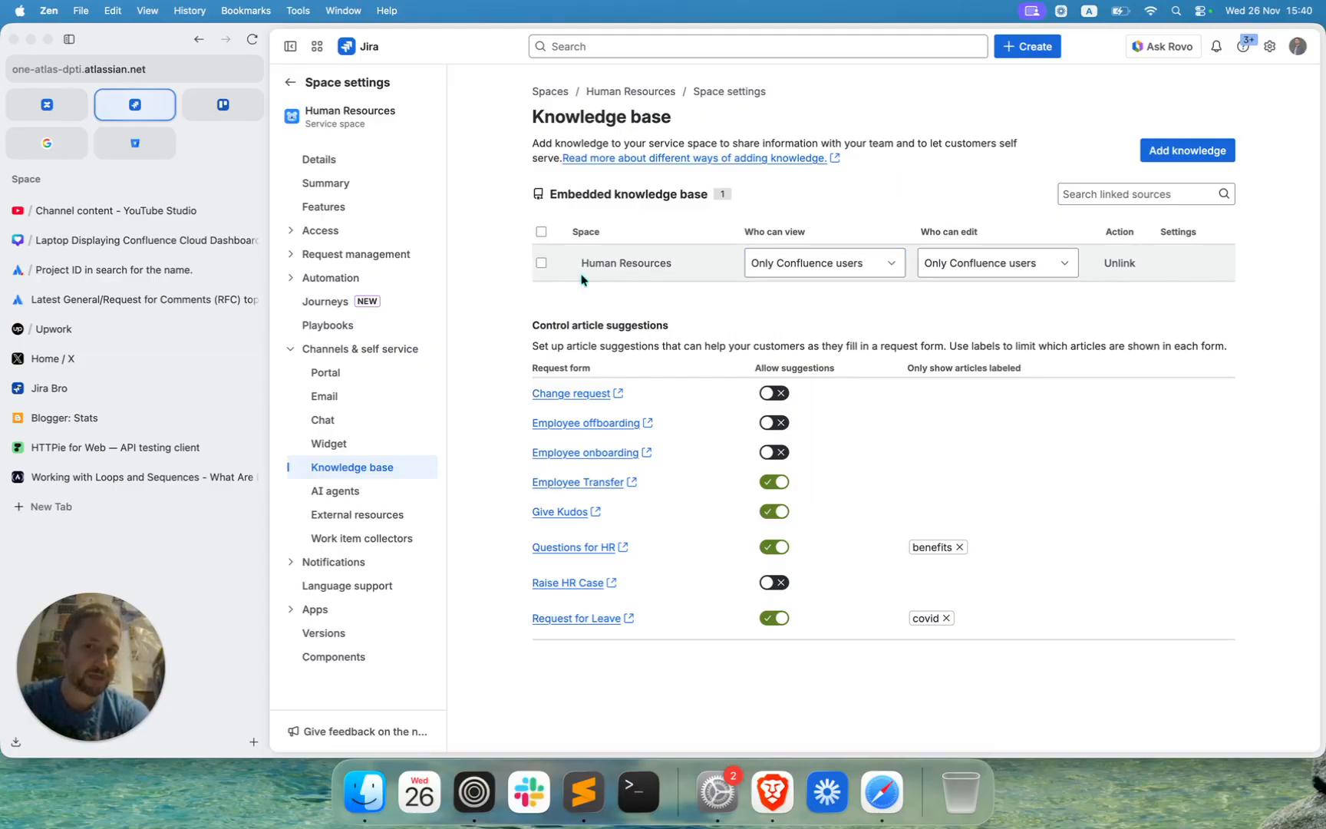
Check the bulk action for the linked Human Resources space, clear its selection, and look at the article suggestions section.
click(542, 263)
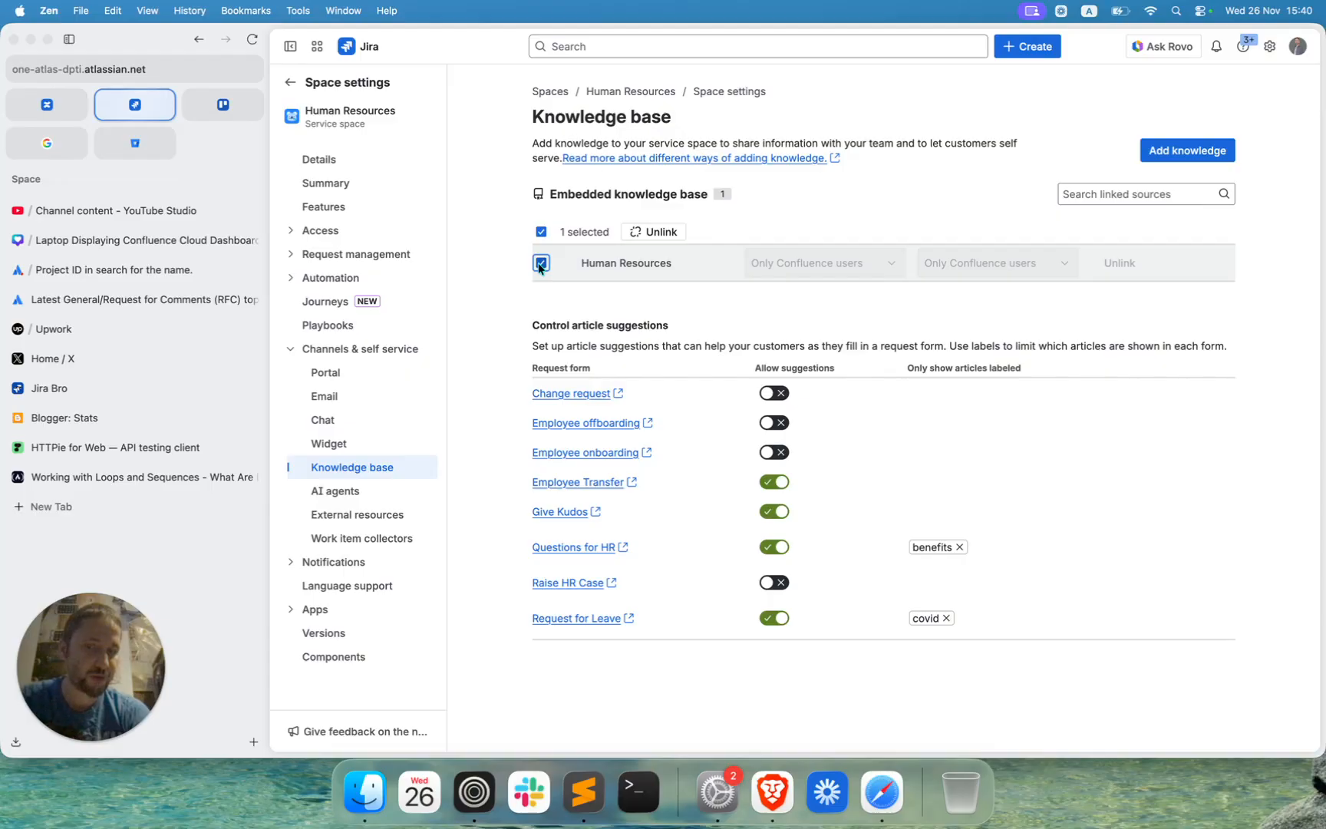
click(541, 263)
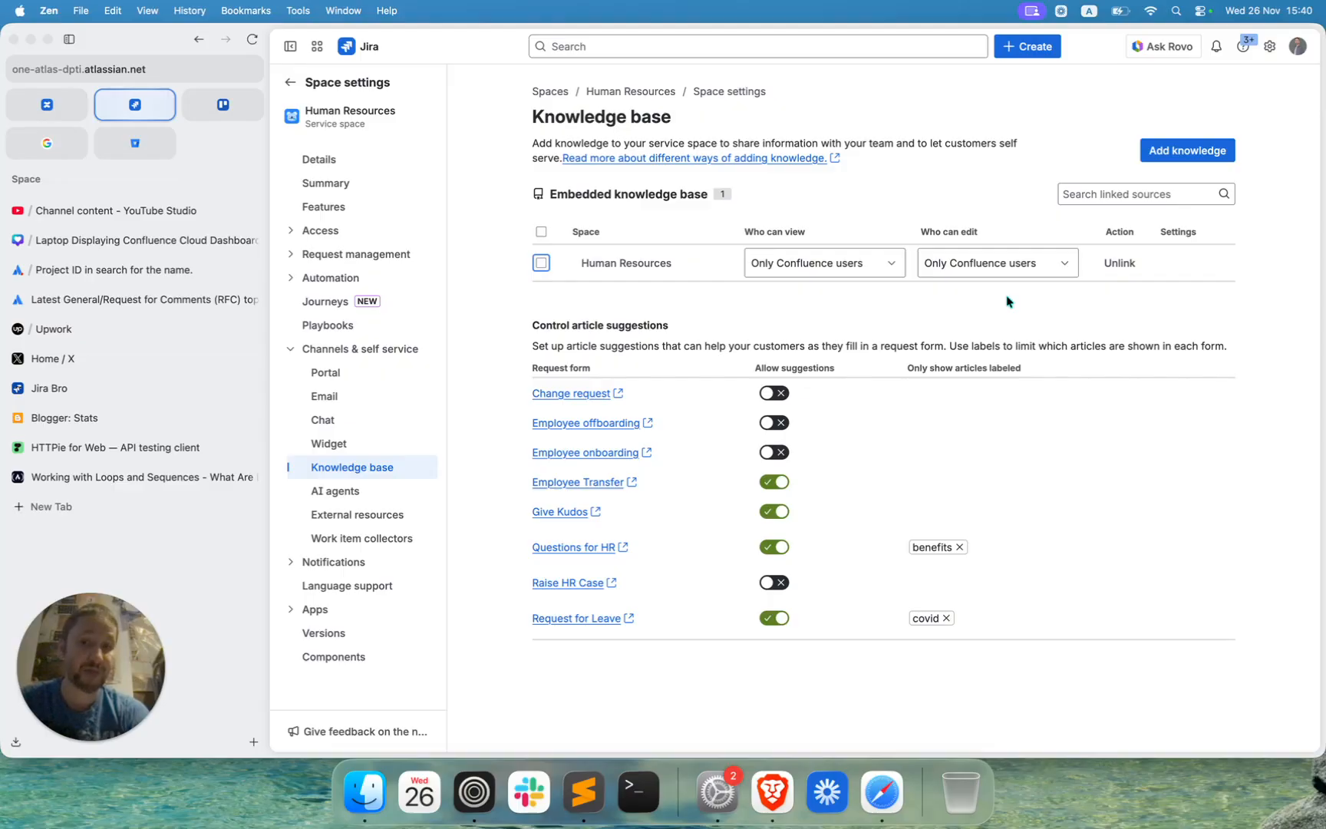
drag(532, 325, 693, 326)
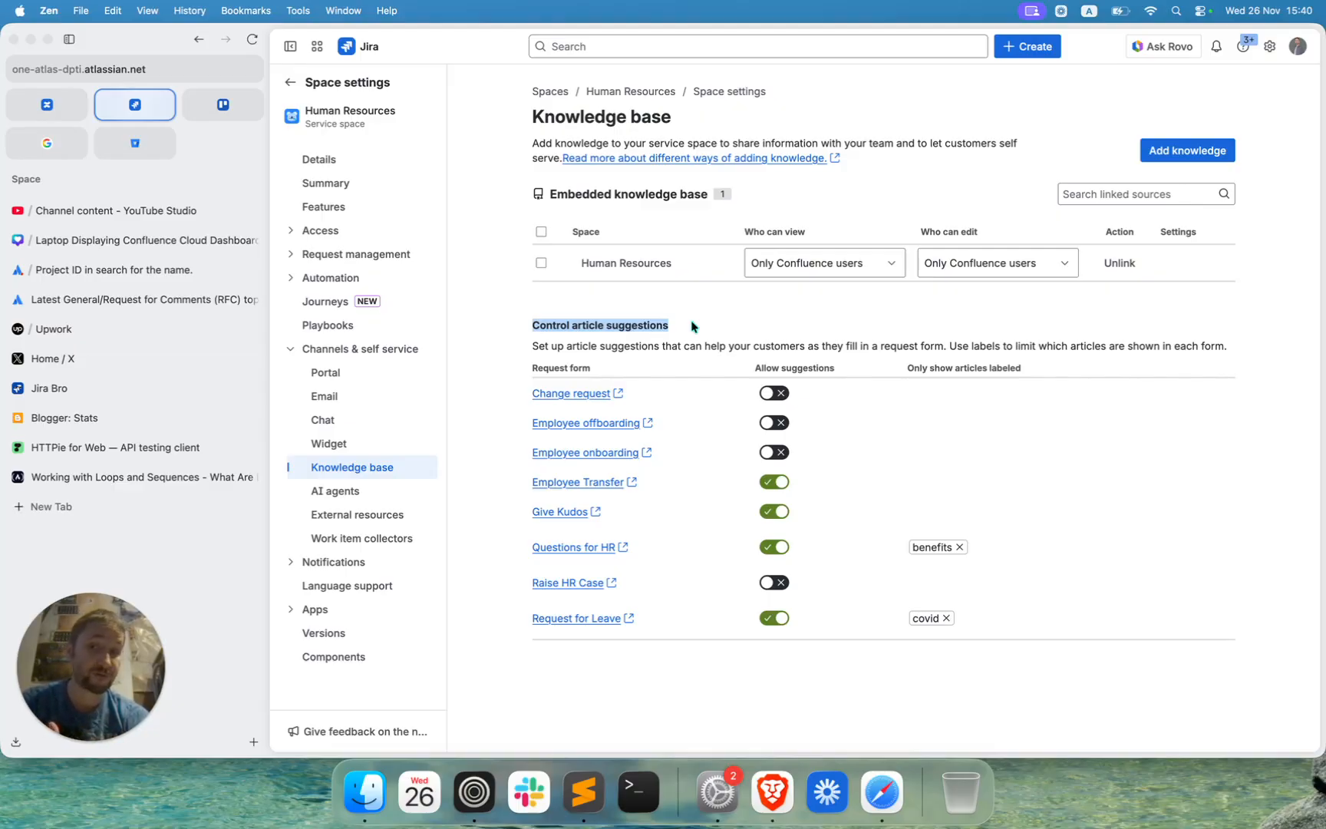
Open the Give Kudos request type from the space's service request types.
click(378, 255)
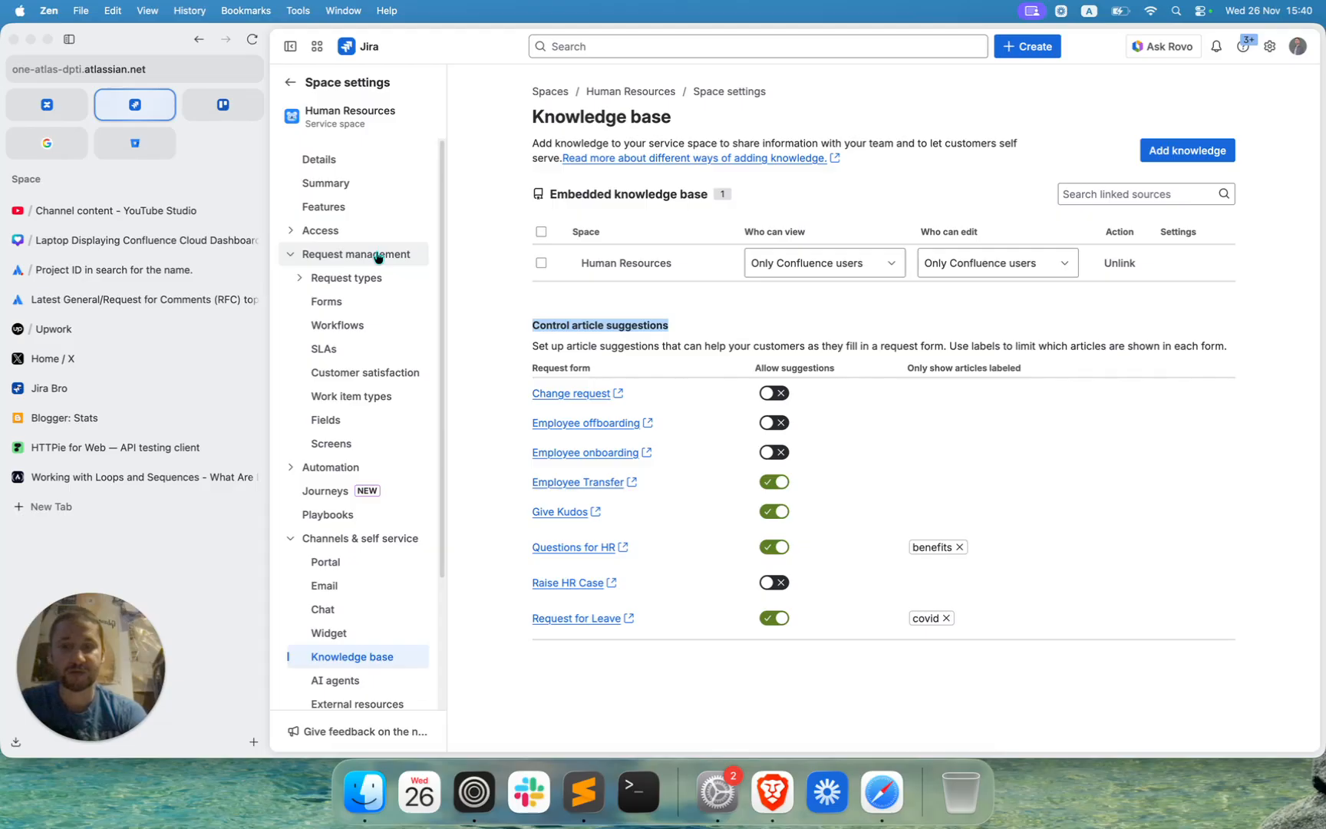
click(353, 279)
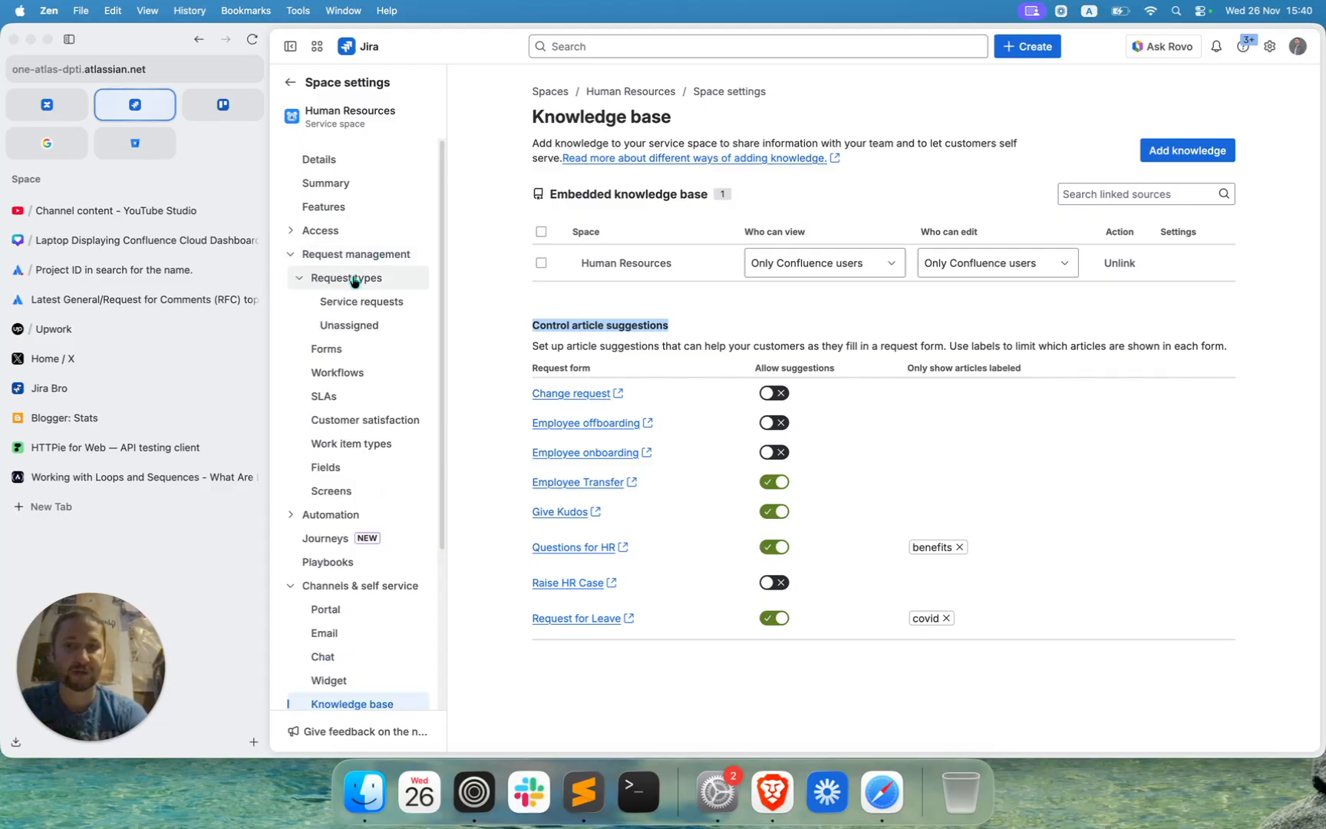
click(350, 305)
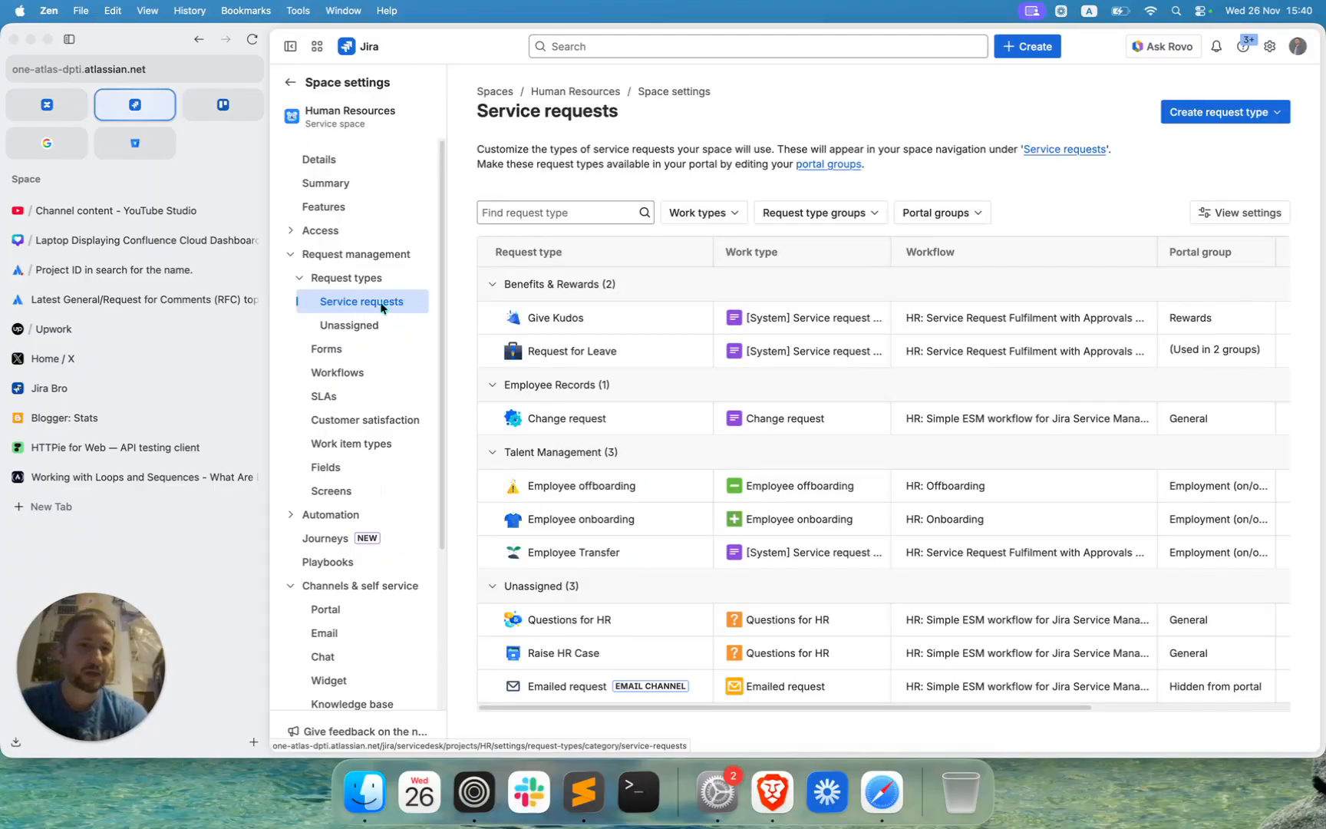
scroll(776, 338, right, 5)
scroll(771, 323, left, 5)
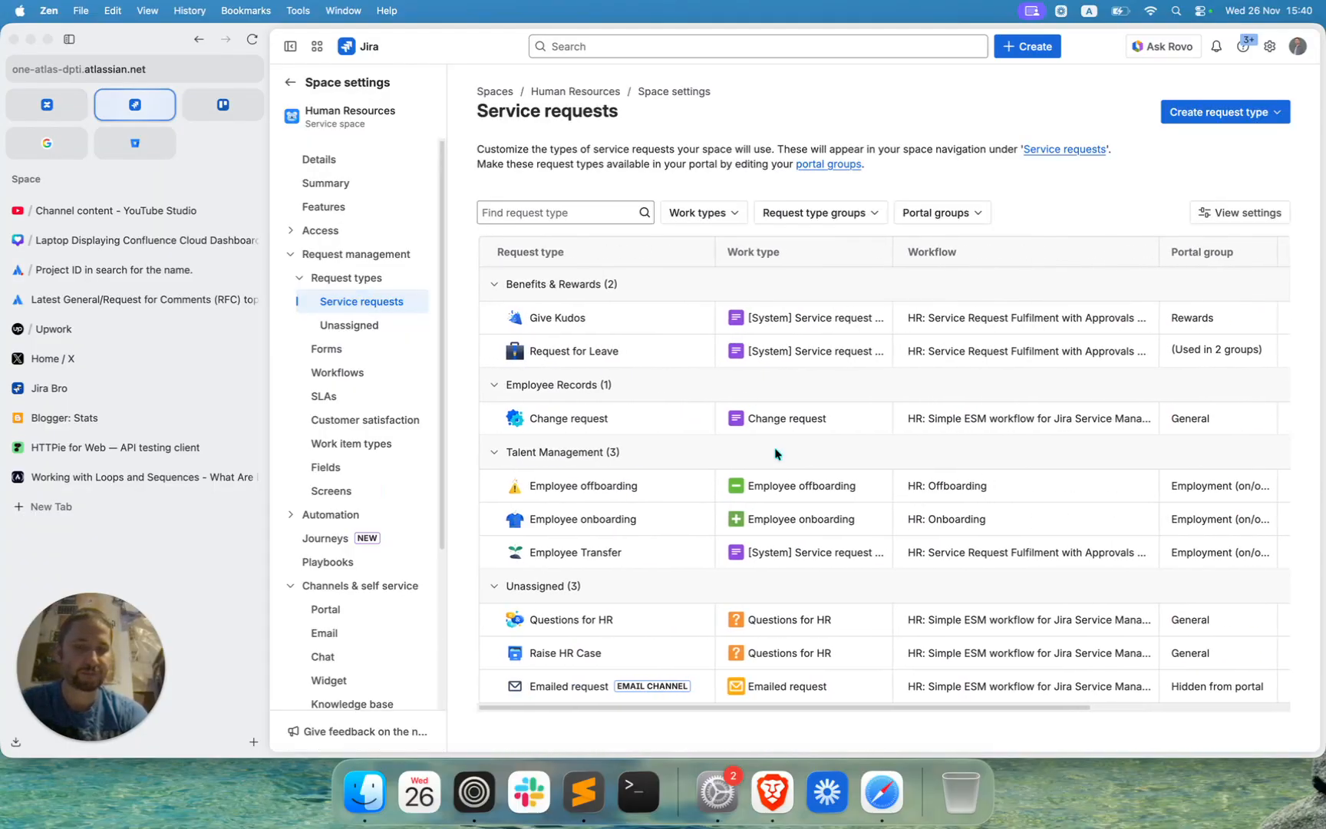
click(542, 321)
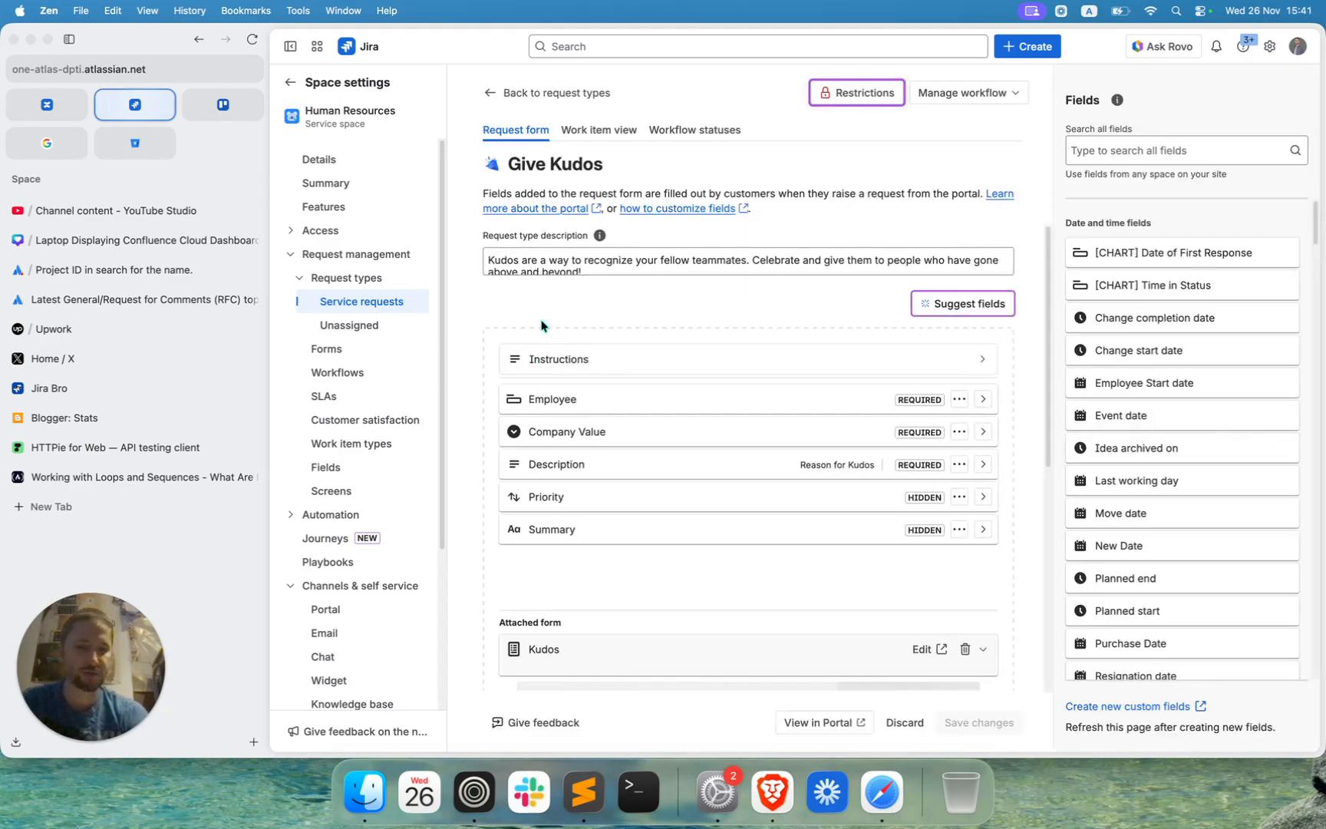
Examine the Kudos form attached to the Give Kudos request type and dismiss the announcement about its restrictions.
scroll(542, 322, down, 2)
scroll(610, 400, down, 3)
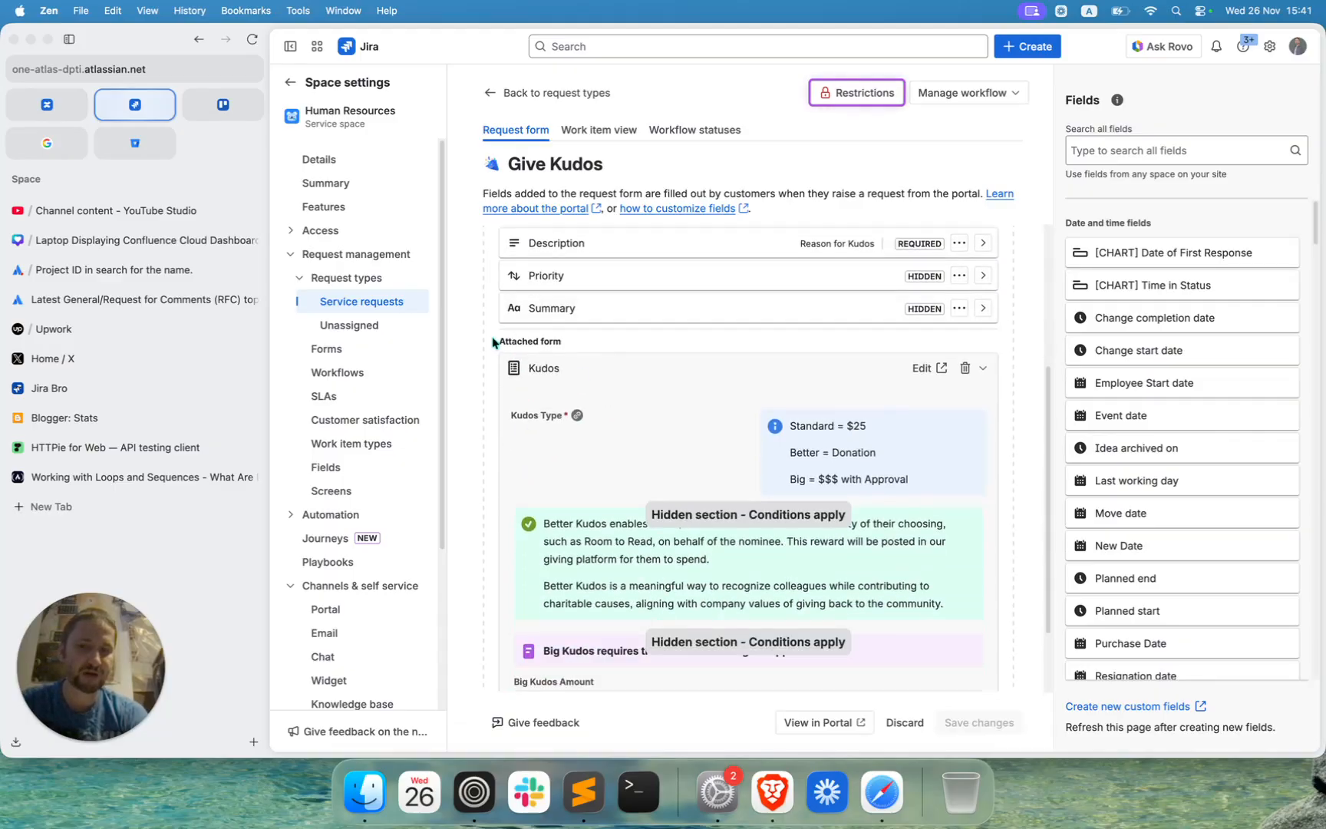
drag(494, 342, 603, 341)
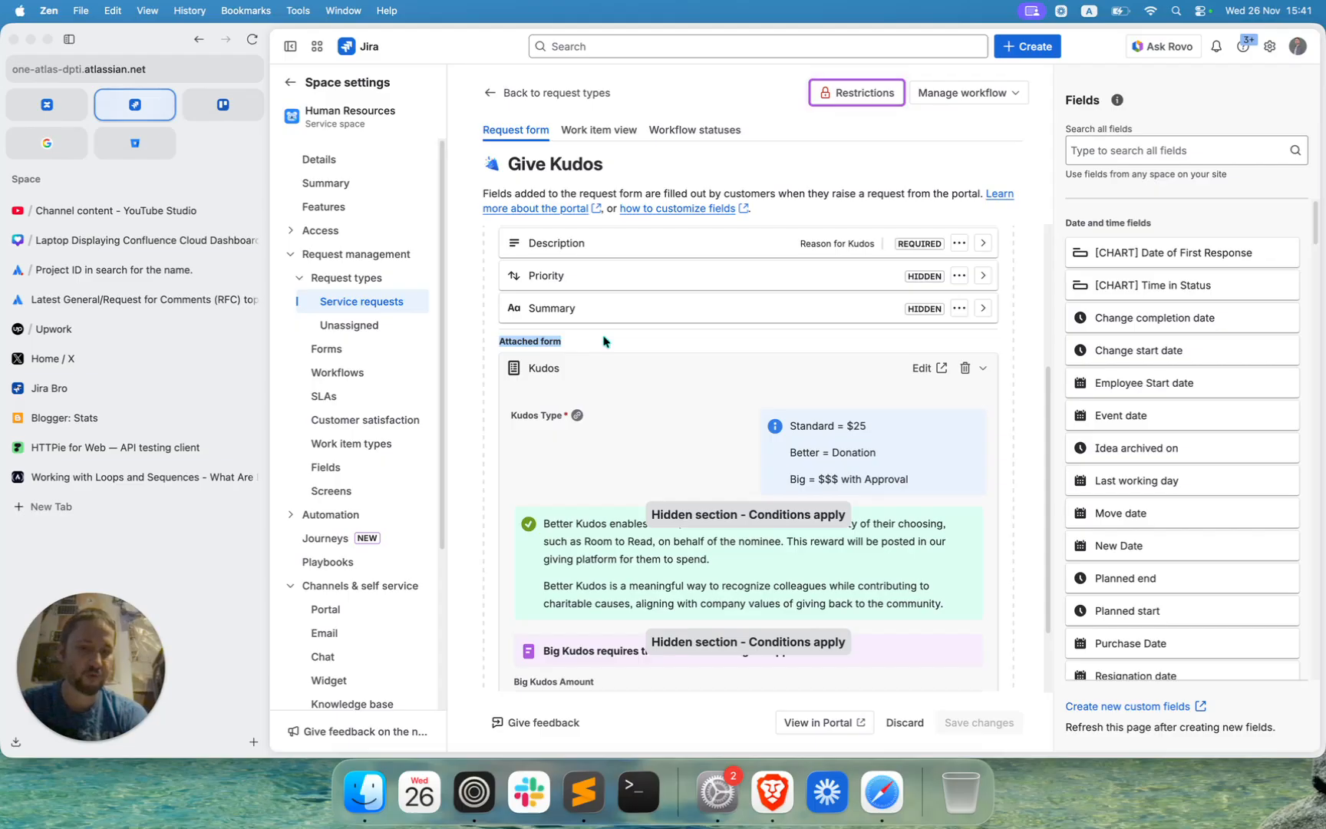
scroll(603, 341, down, 3)
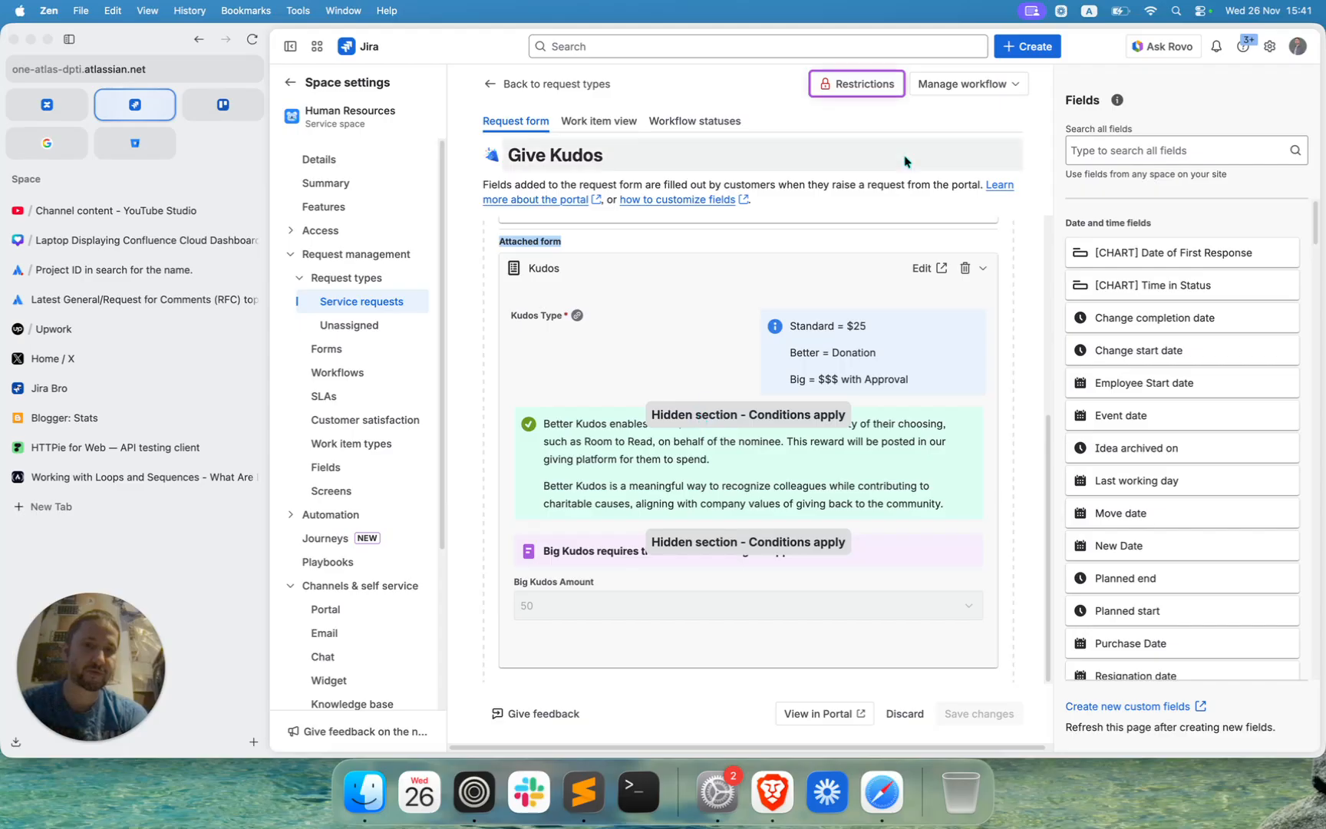
click(878, 87)
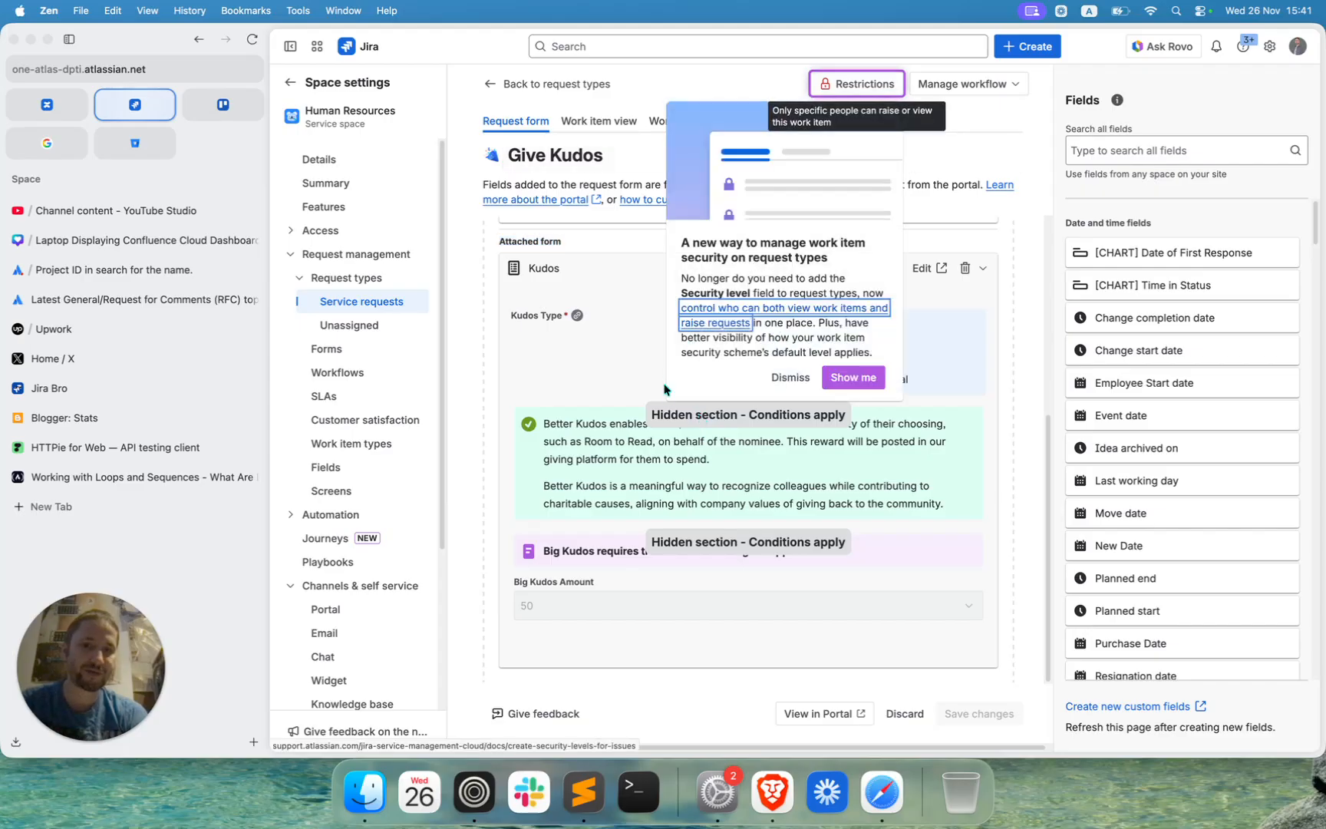
click(793, 378)
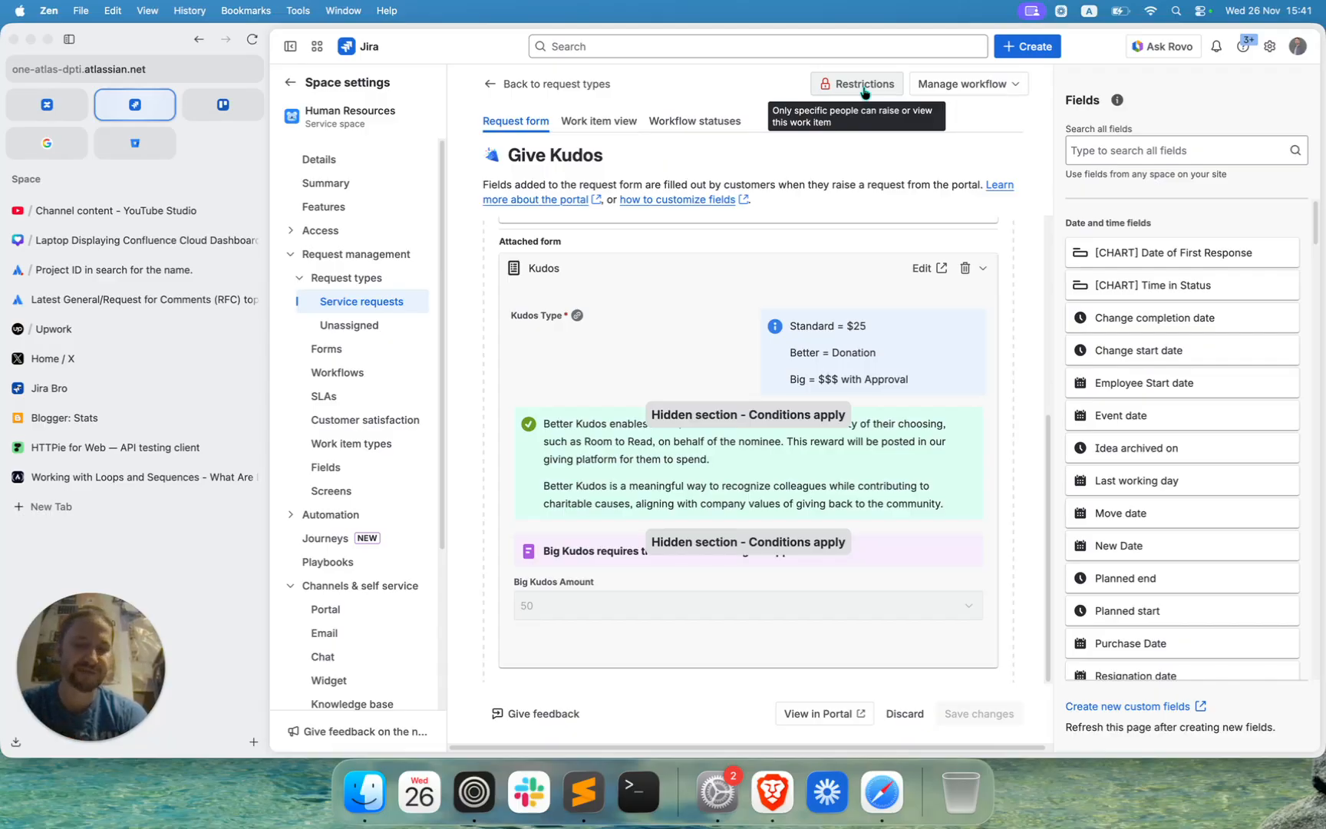
Preview the Give Kudos request form in the customer portal, cancel the request, and return to the request type's settings.
click(810, 715)
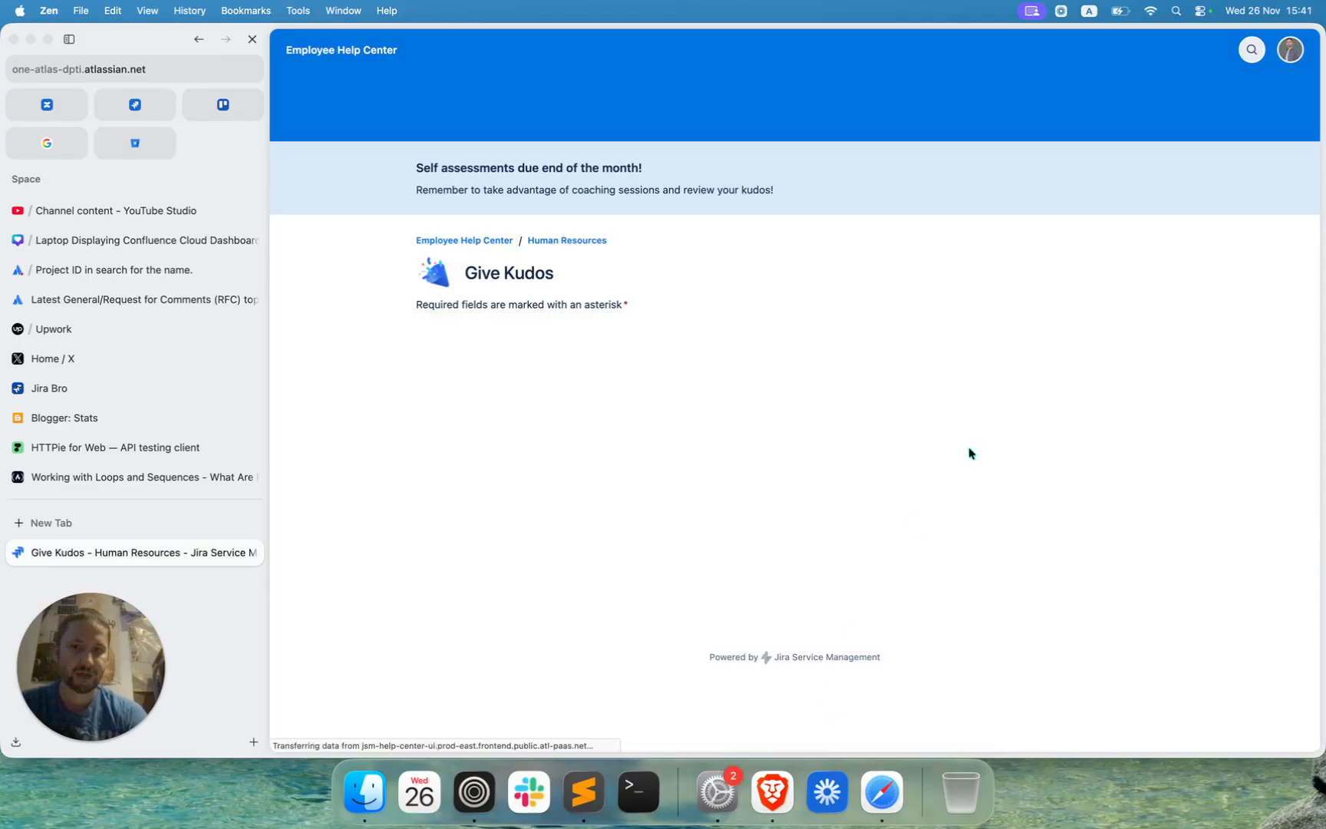
scroll(970, 453, down, 4)
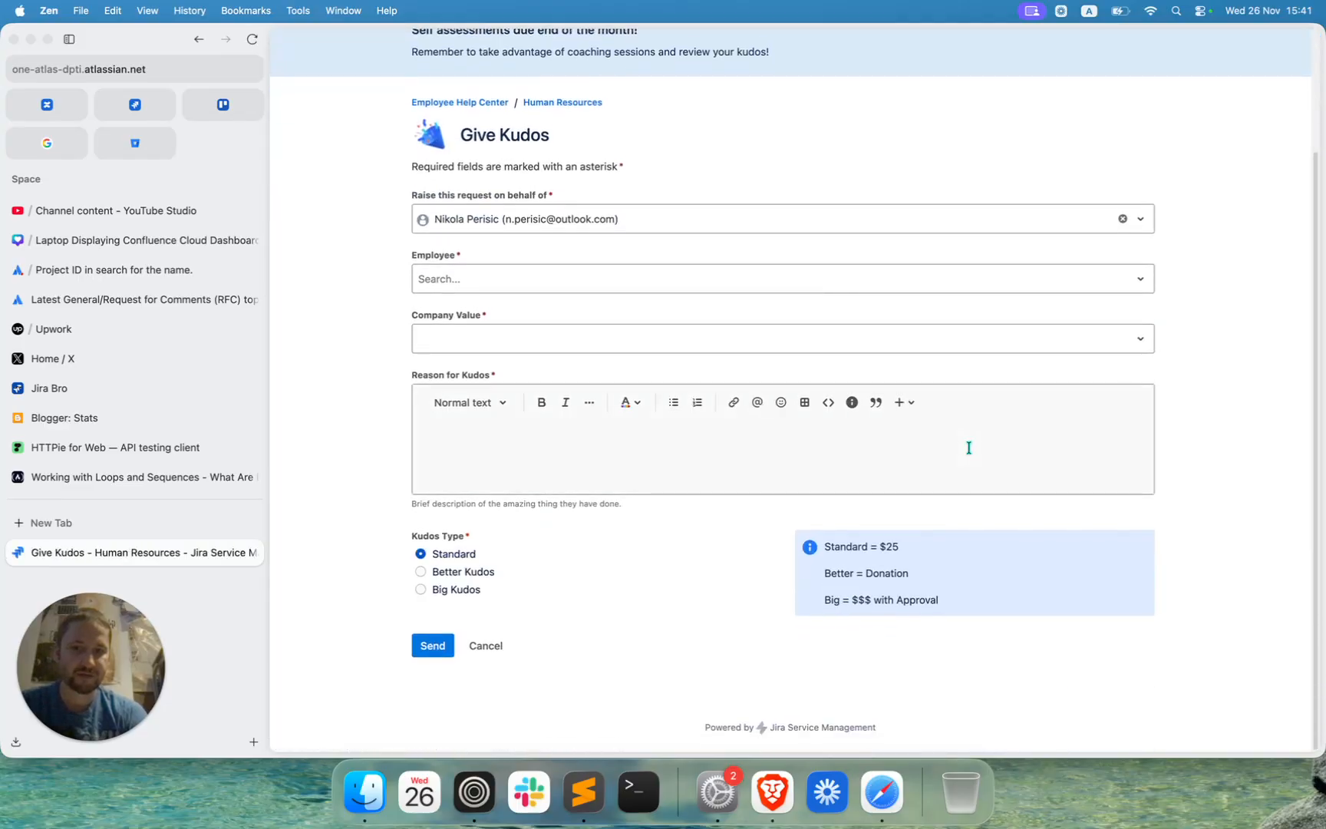
scroll(969, 449, up, 3)
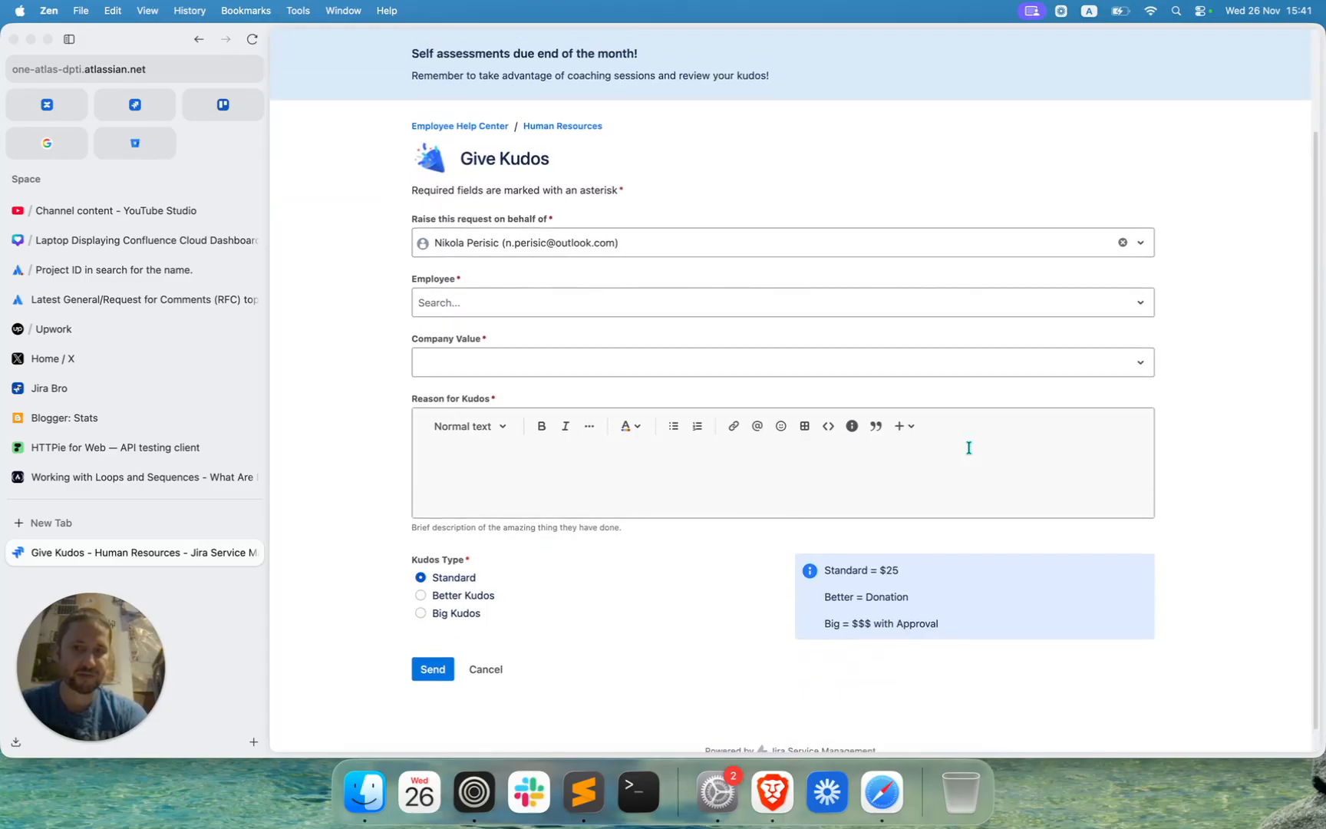
scroll(970, 453, down, 2)
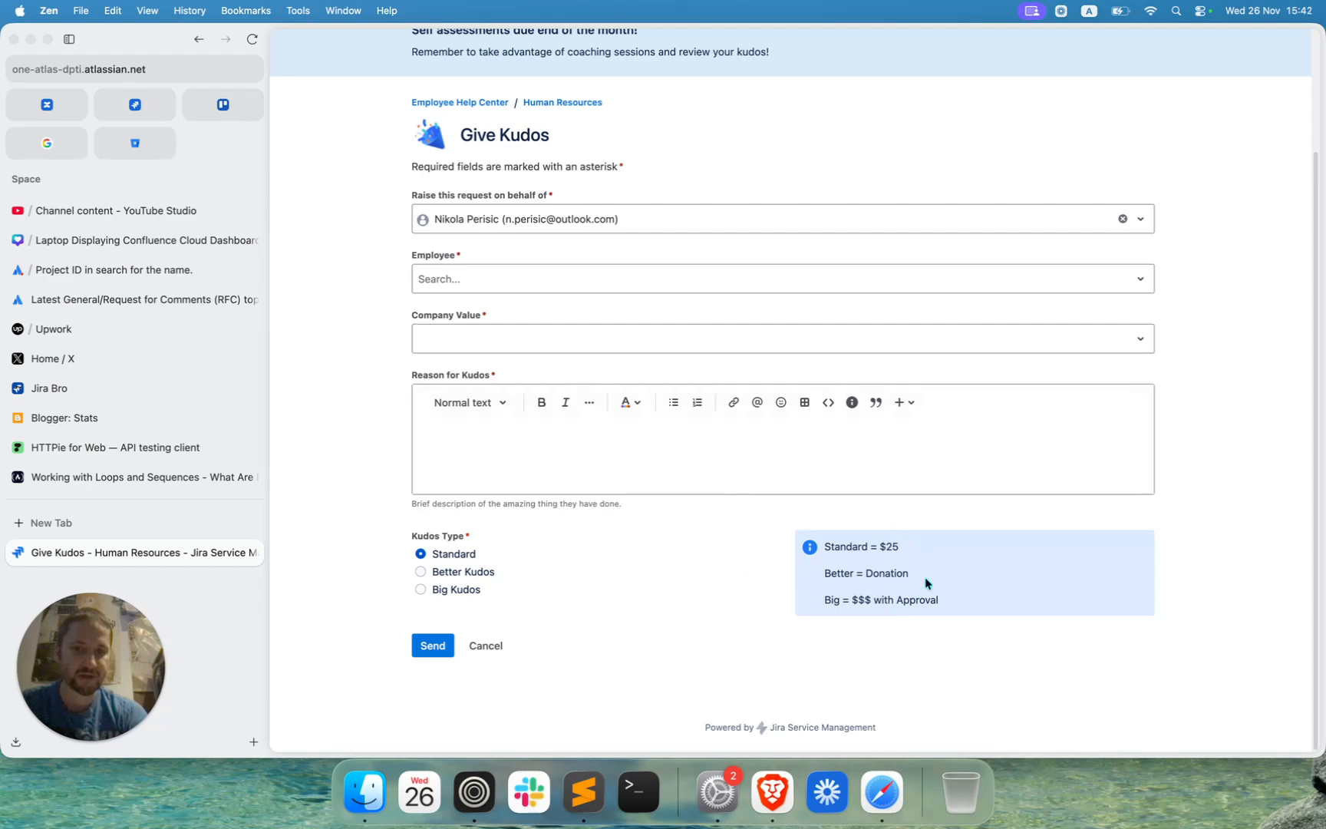
click(496, 650)
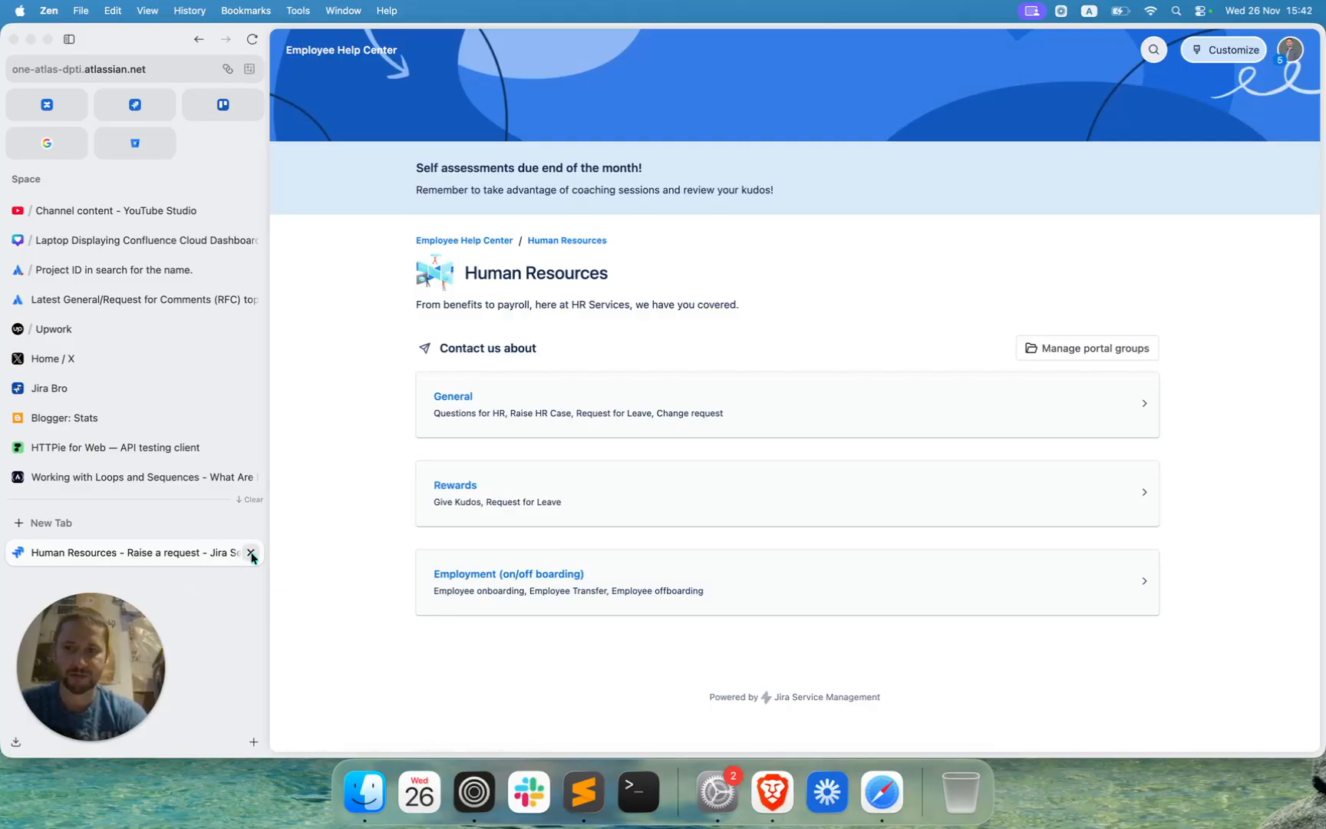
click(195, 40)
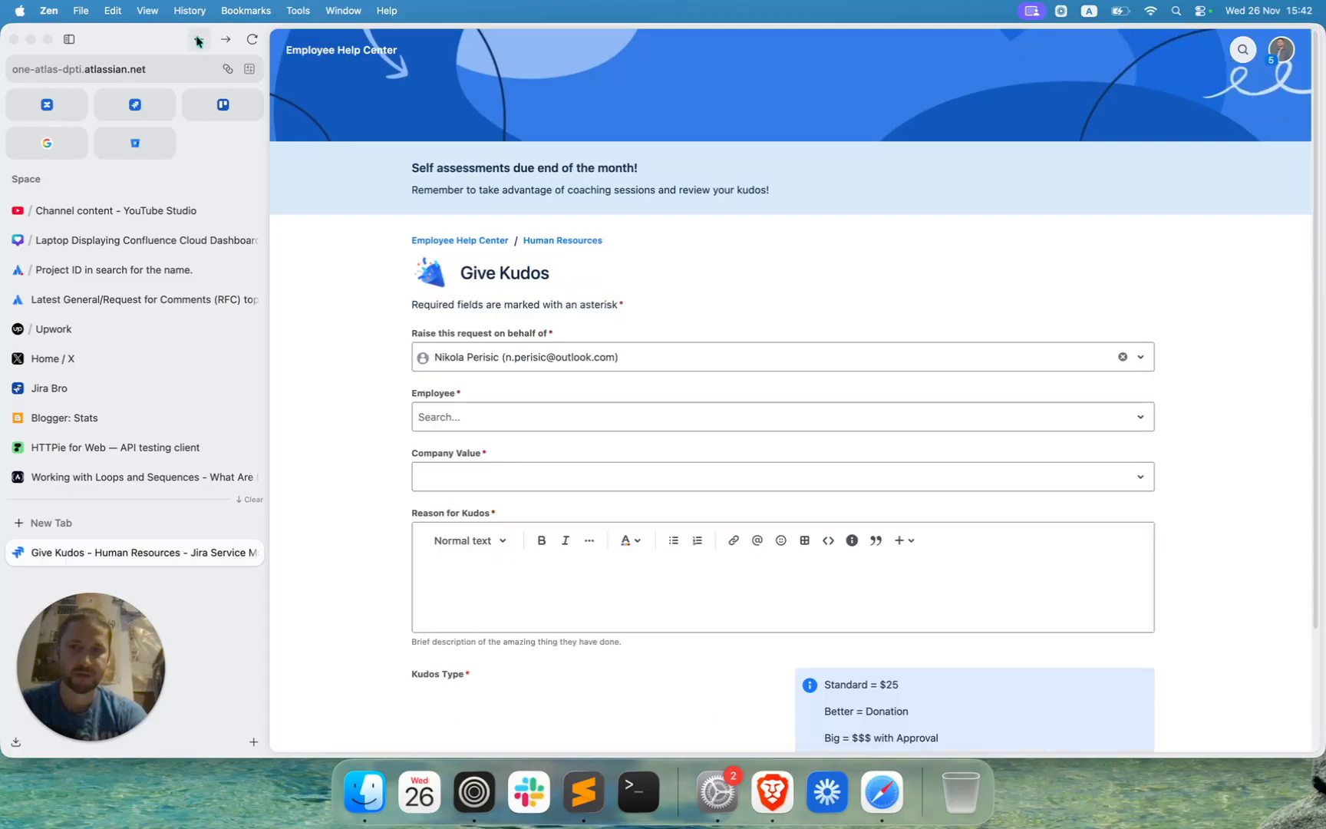
click(198, 39)
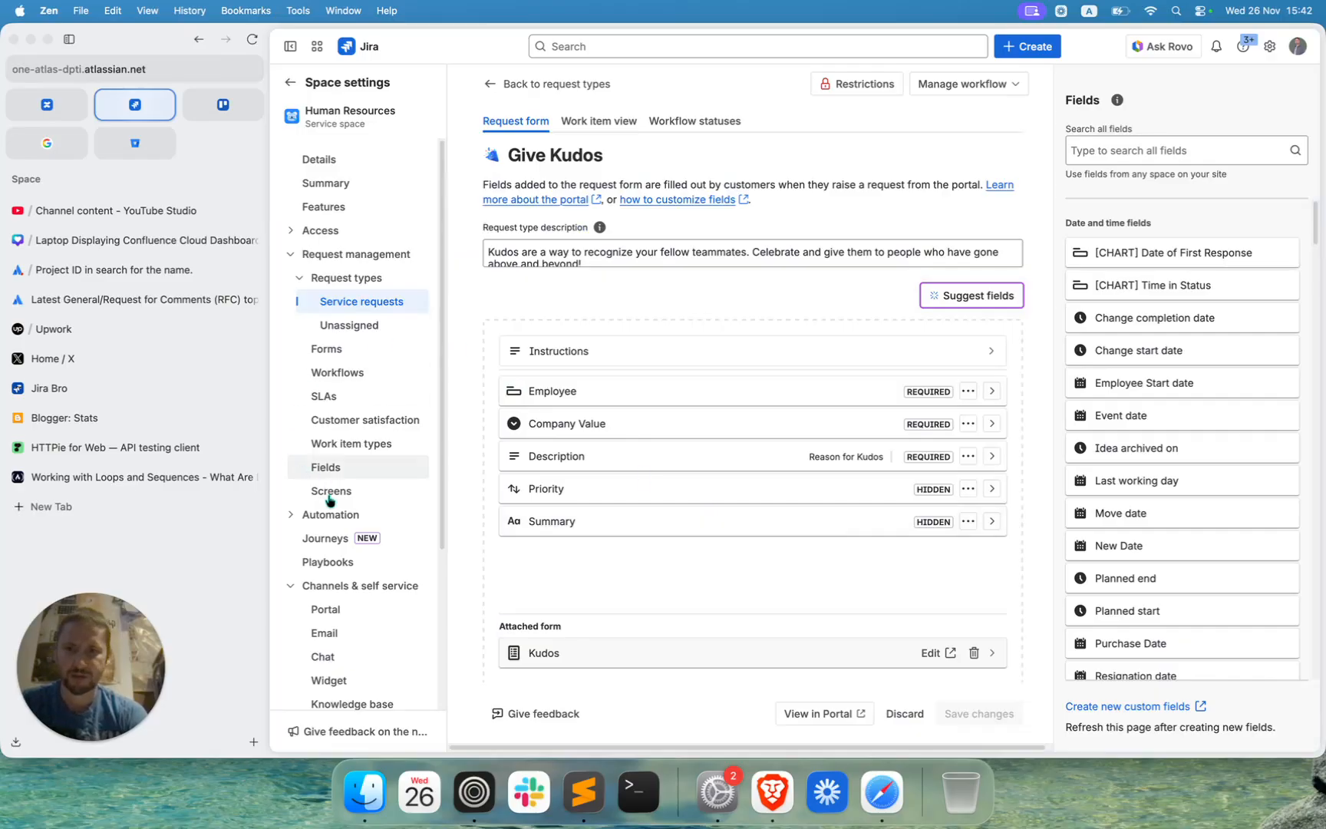
Return to the Human Resources space's knowledge base settings and open the selection of knowledge sources to add.
scroll(326, 513, down, 3)
click(333, 583)
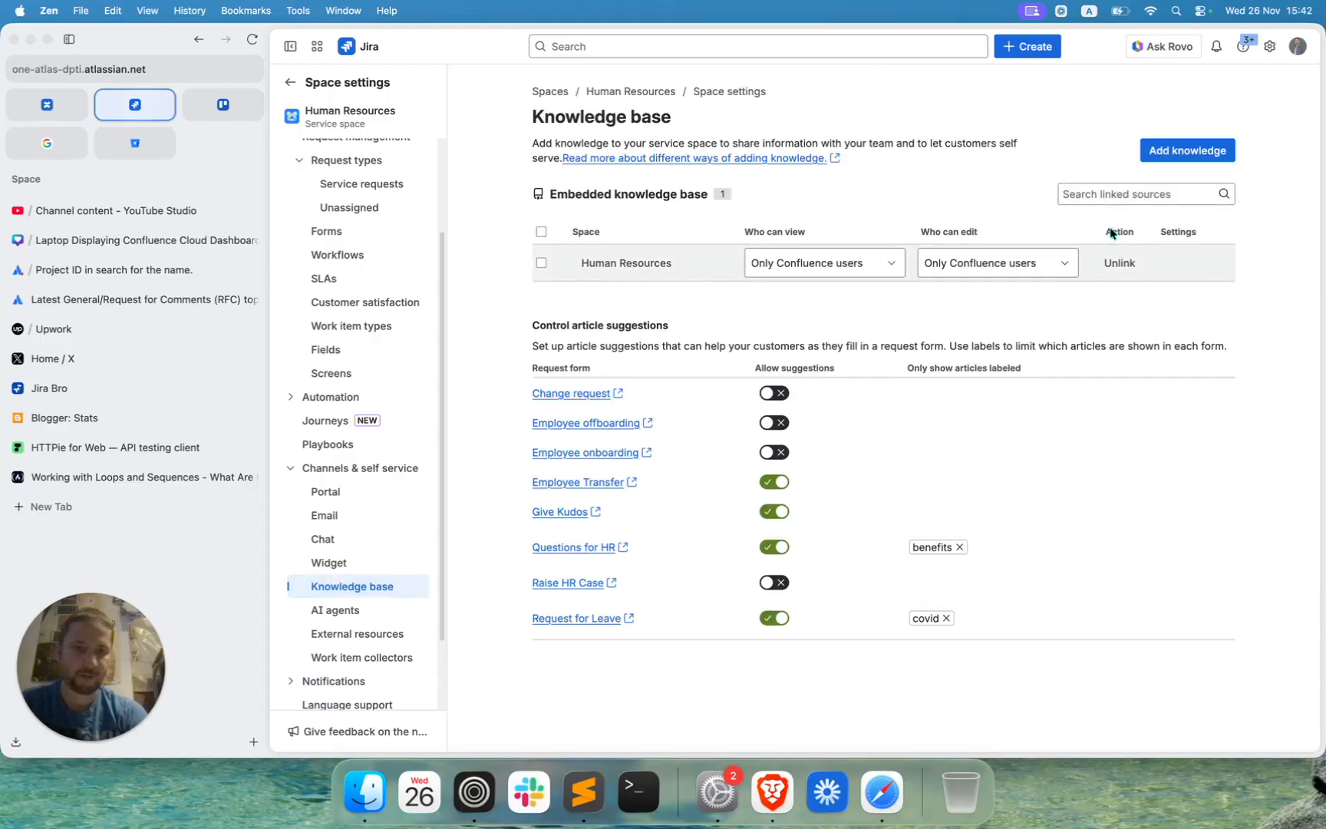
click(1184, 158)
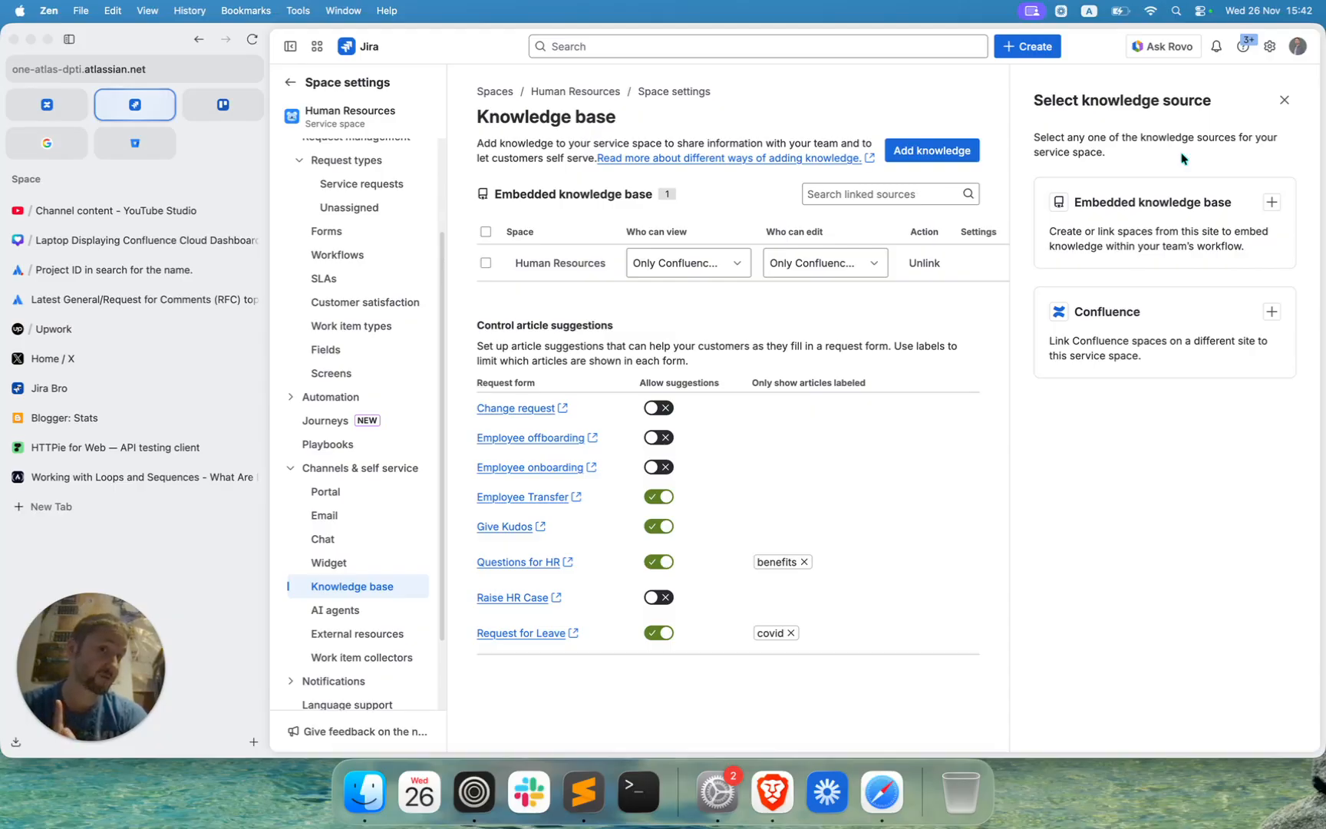
Link the Employee Onboarding space as an additional embedded knowledge base source.
click(1270, 202)
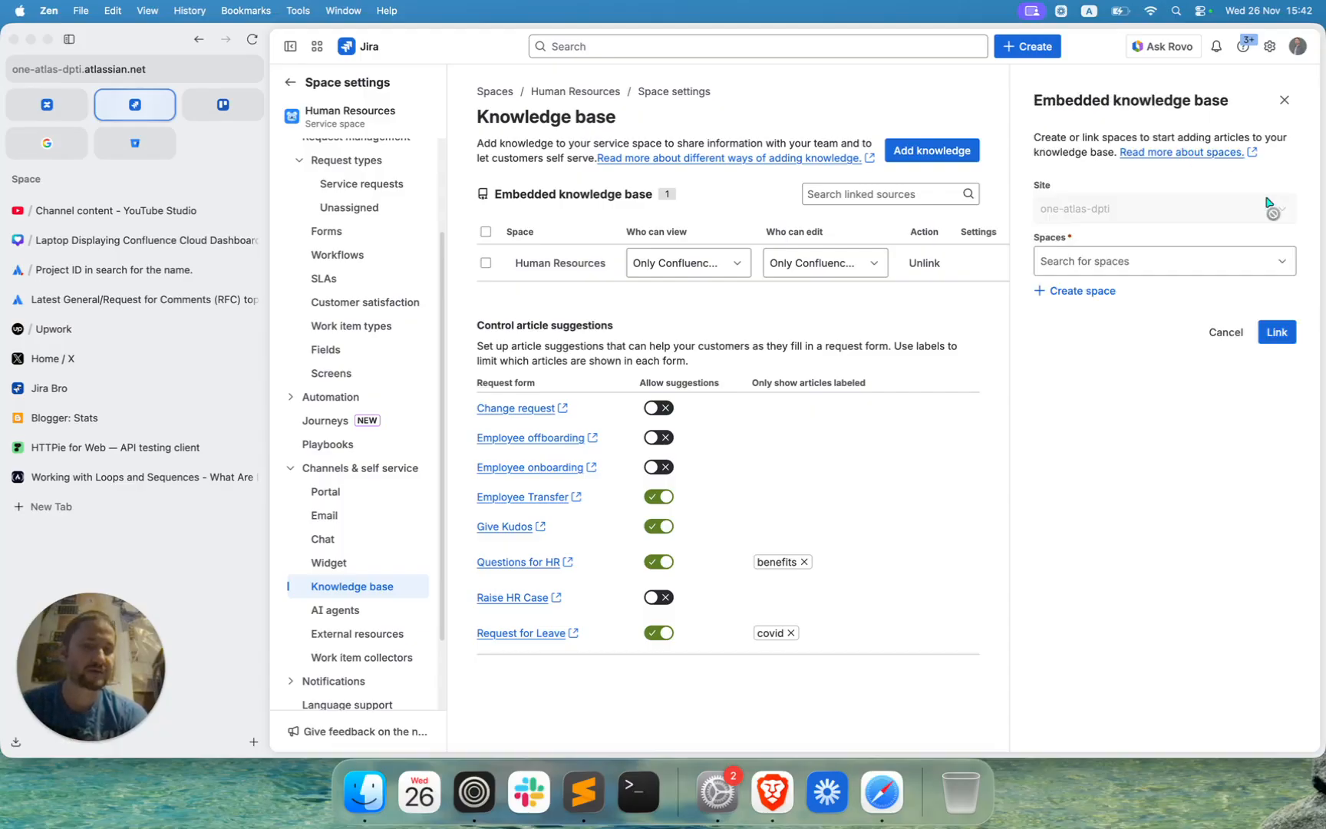
click(1099, 261)
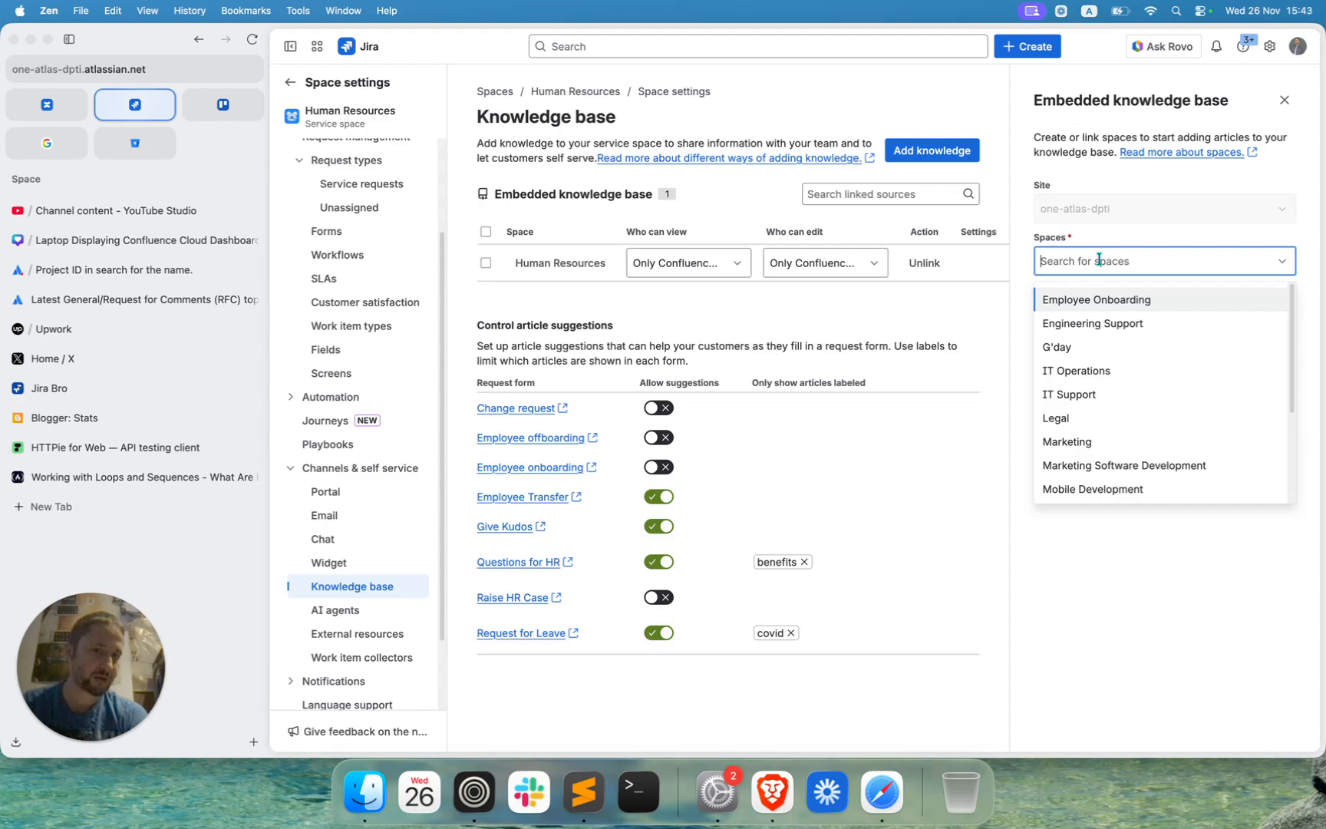
scroll(1124, 370, down, 3)
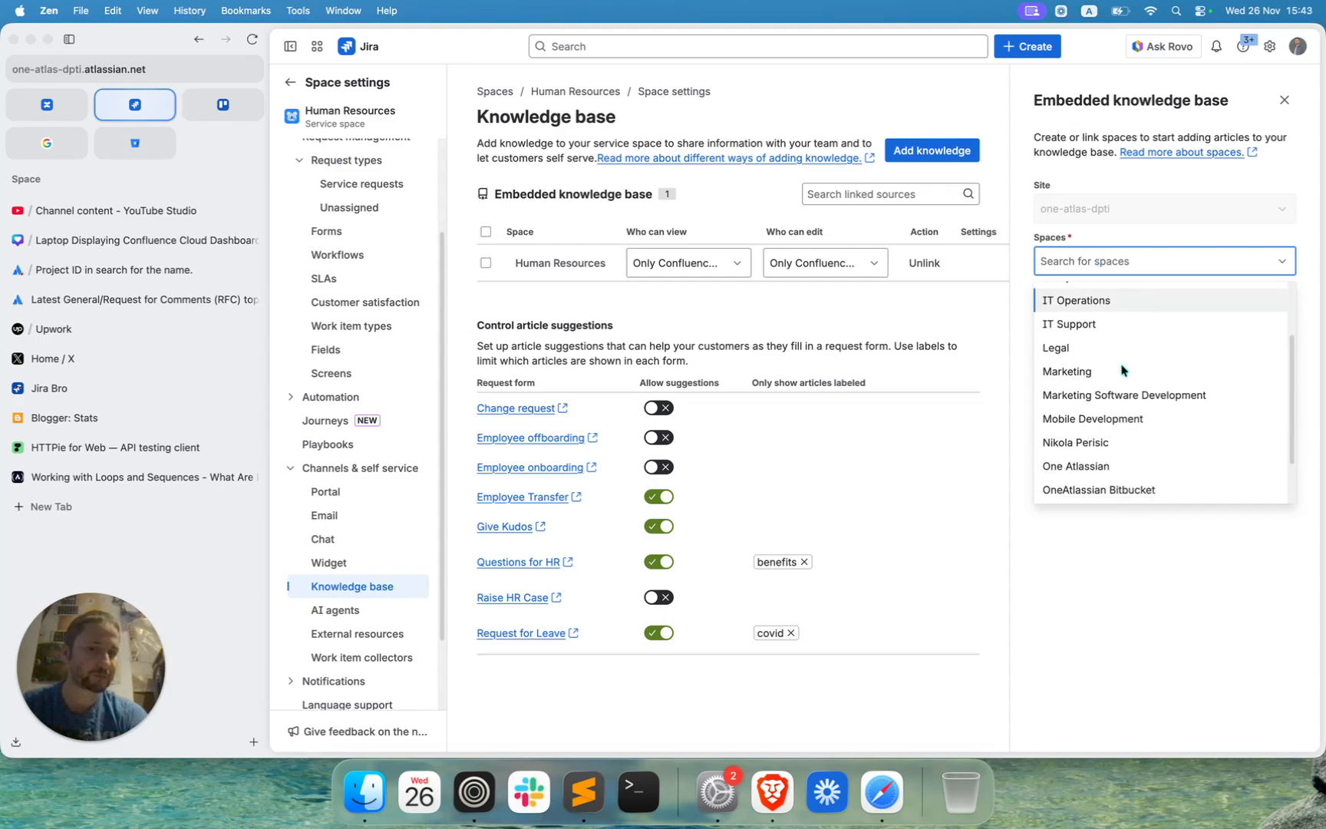
scroll(1123, 370, up, 3)
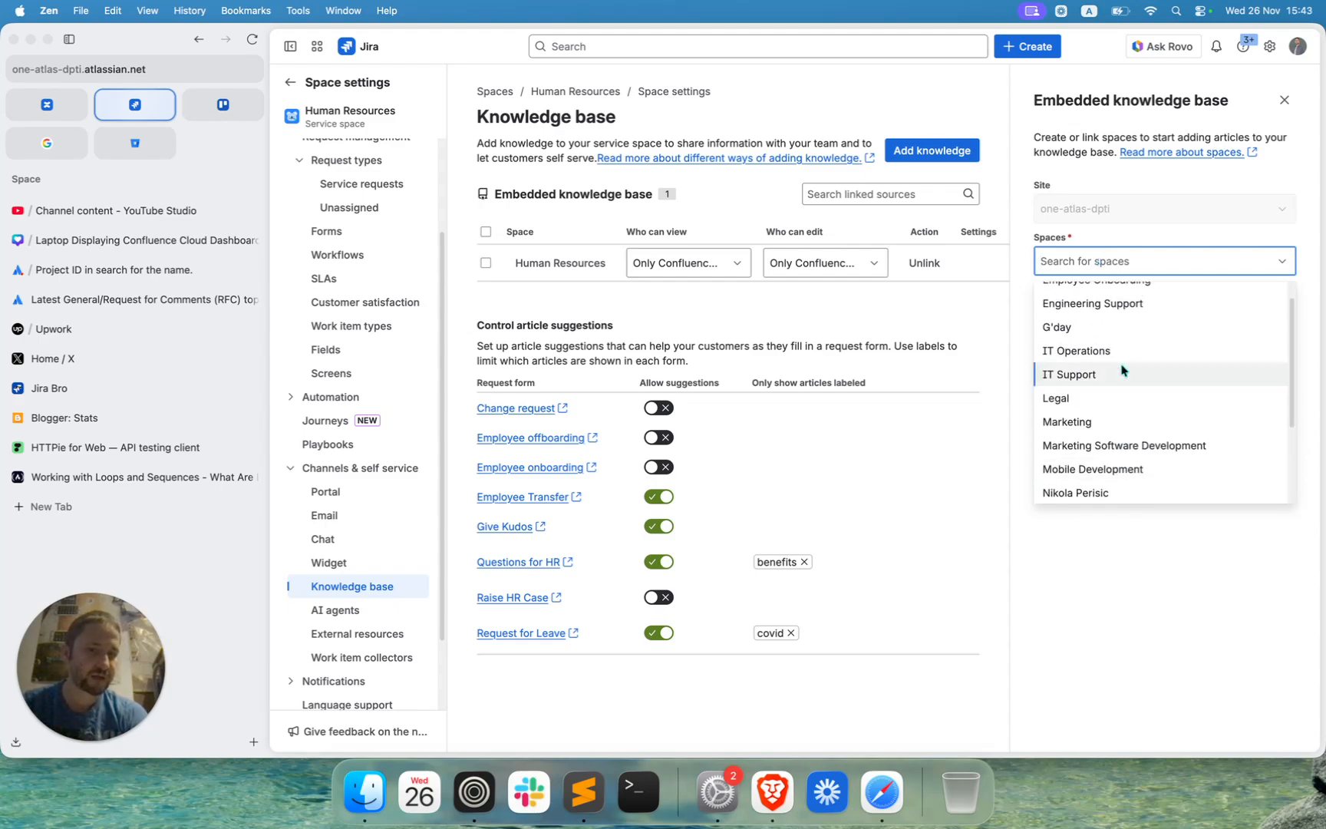
scroll(1122, 370, down, 1)
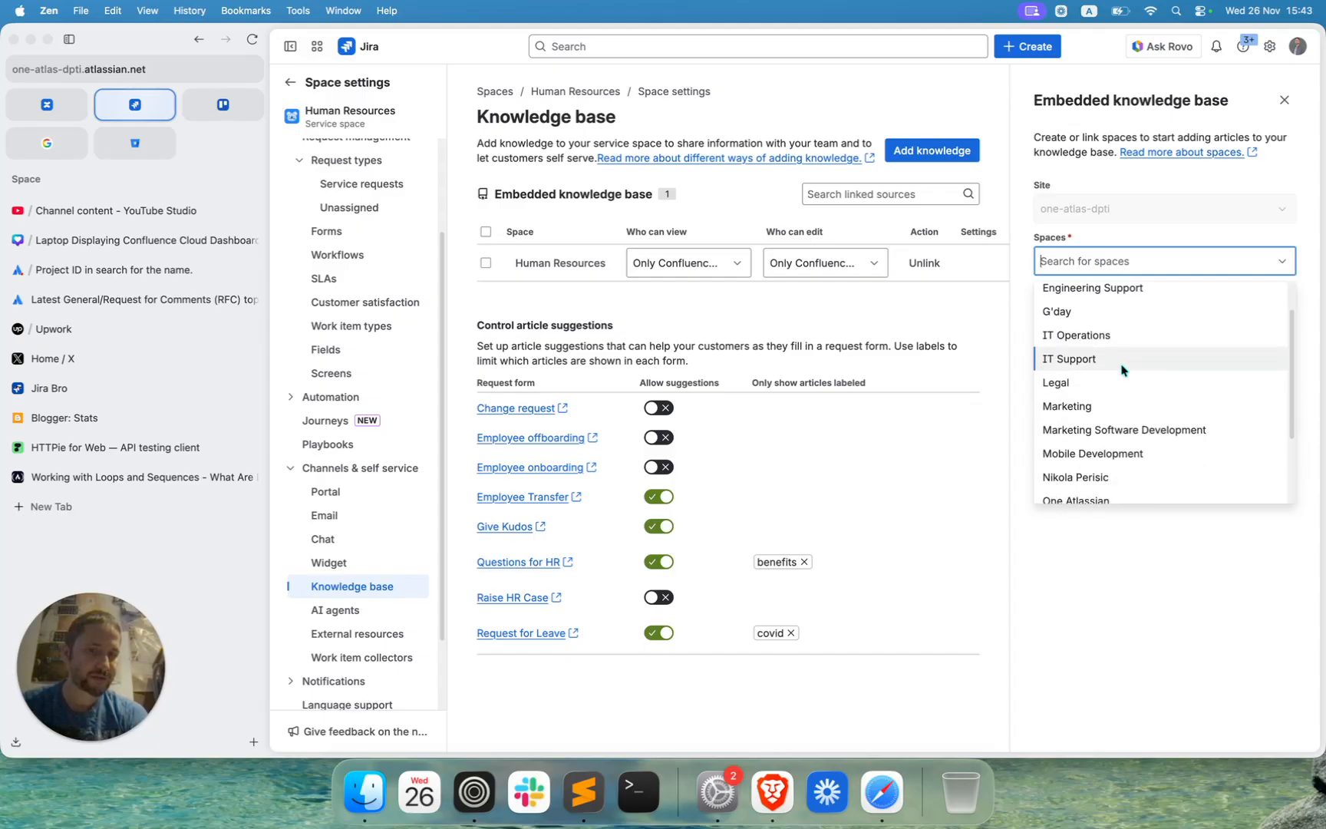
scroll(1123, 370, down, 3)
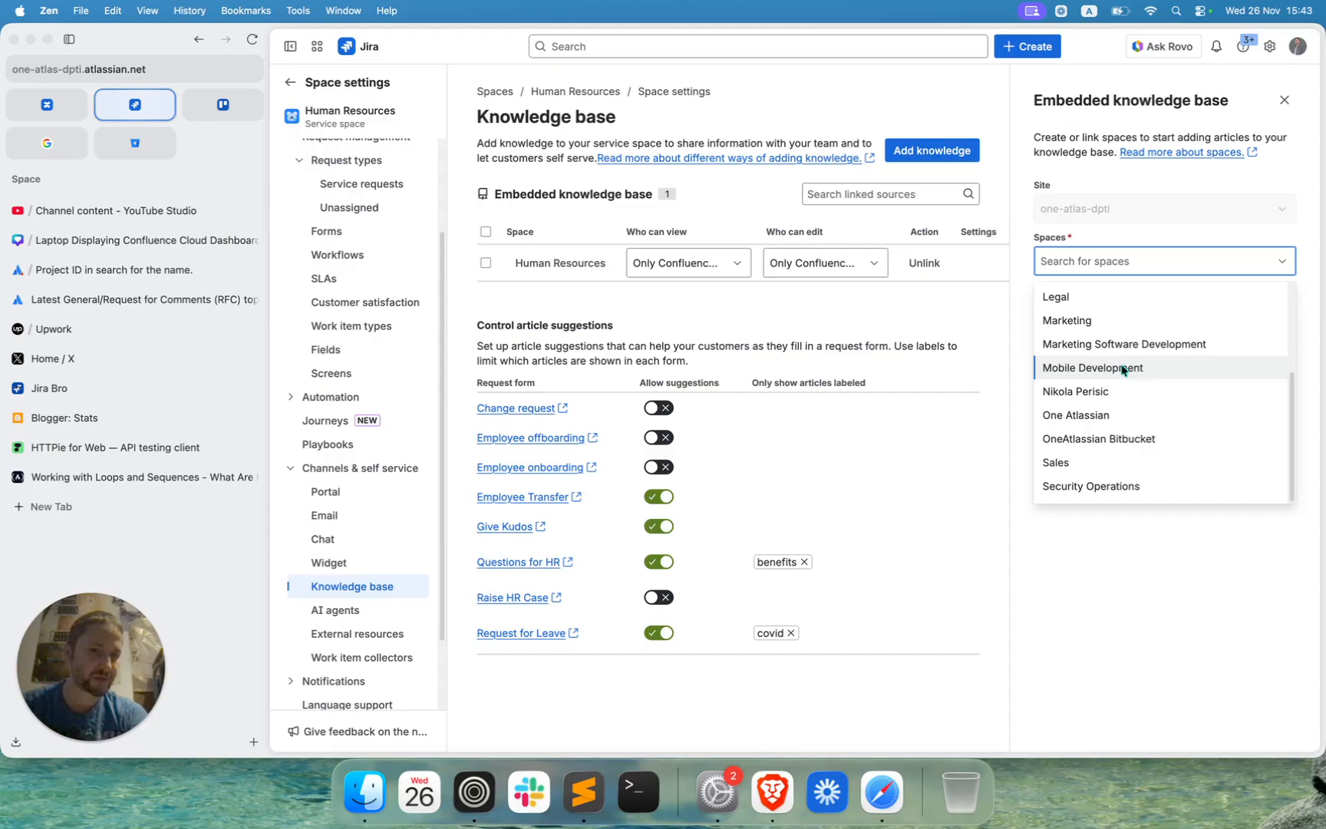
scroll(1122, 371, up, 2)
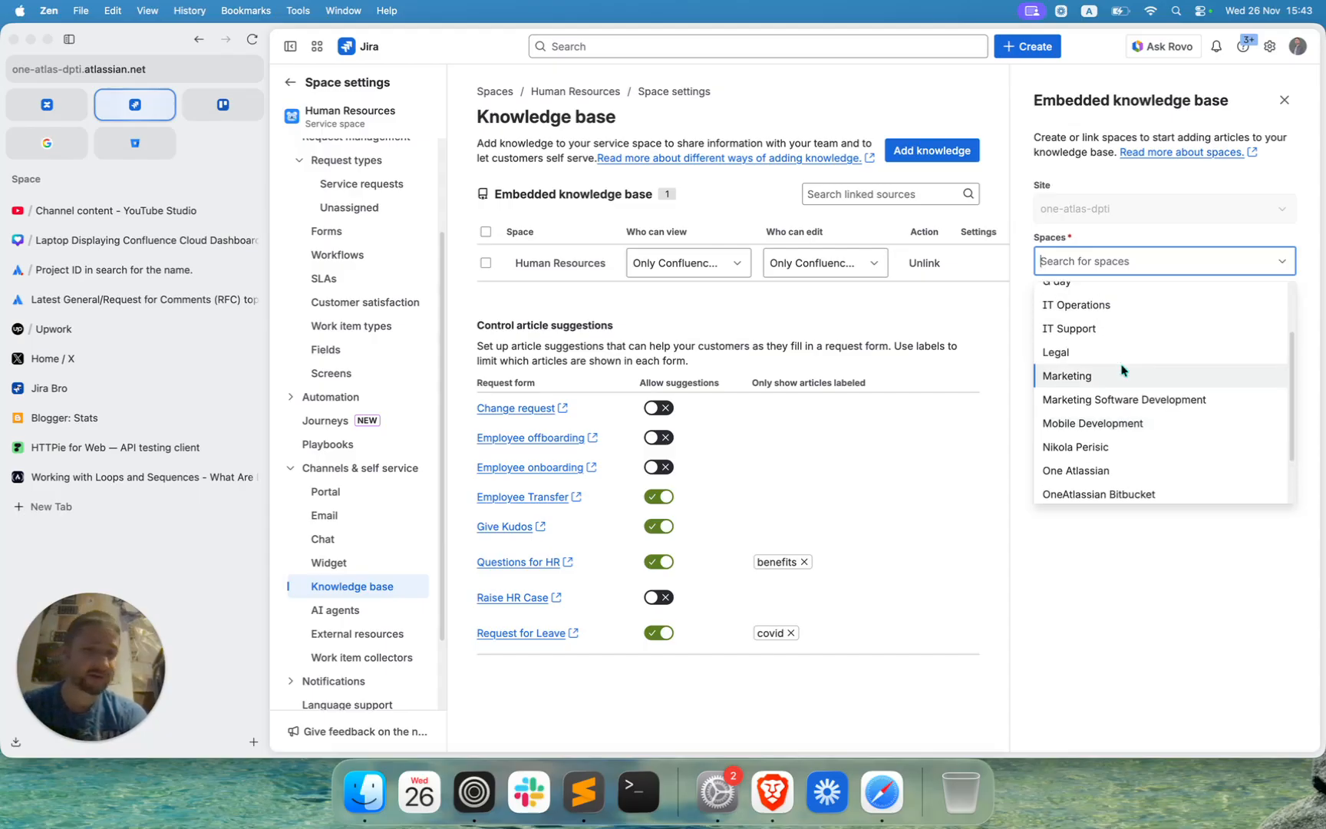
scroll(1122, 371, up, 2)
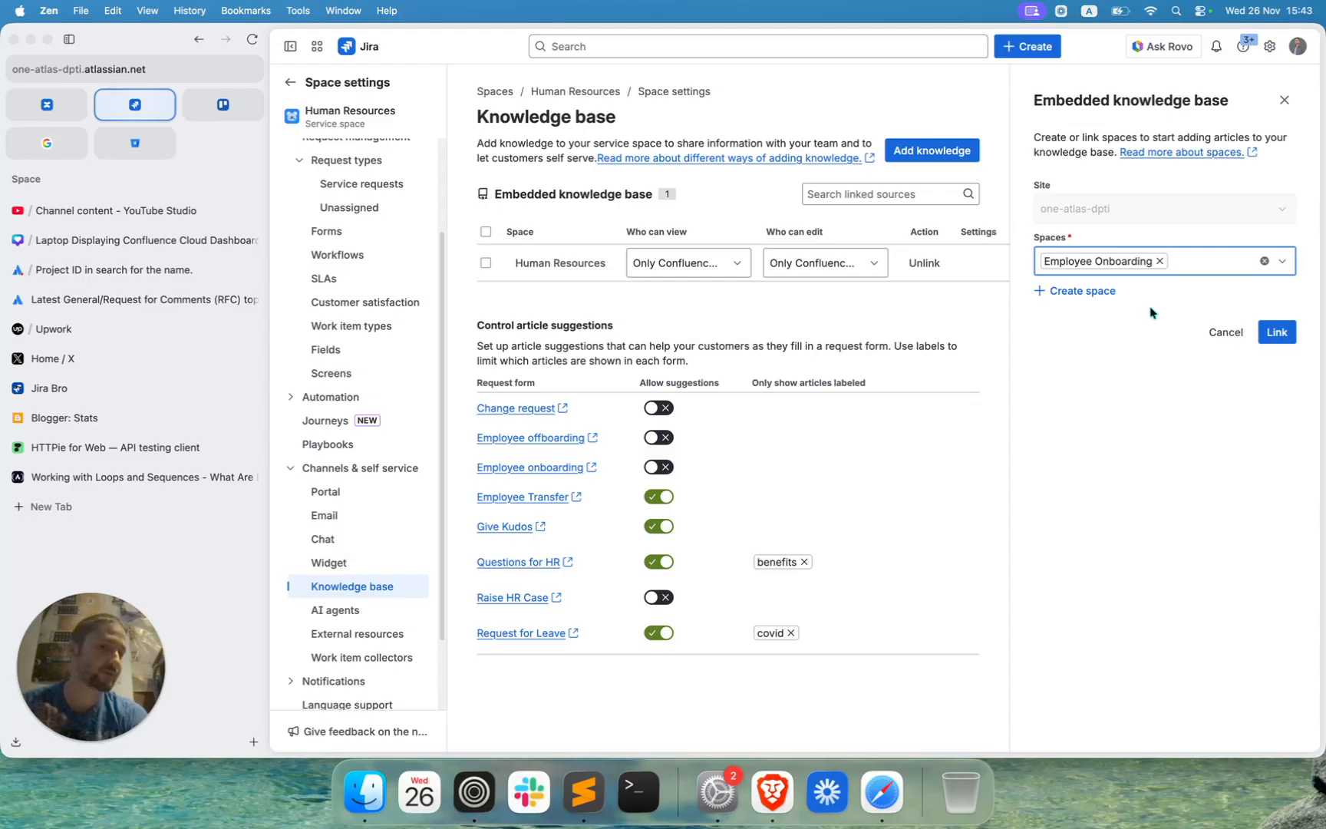
click(1277, 331)
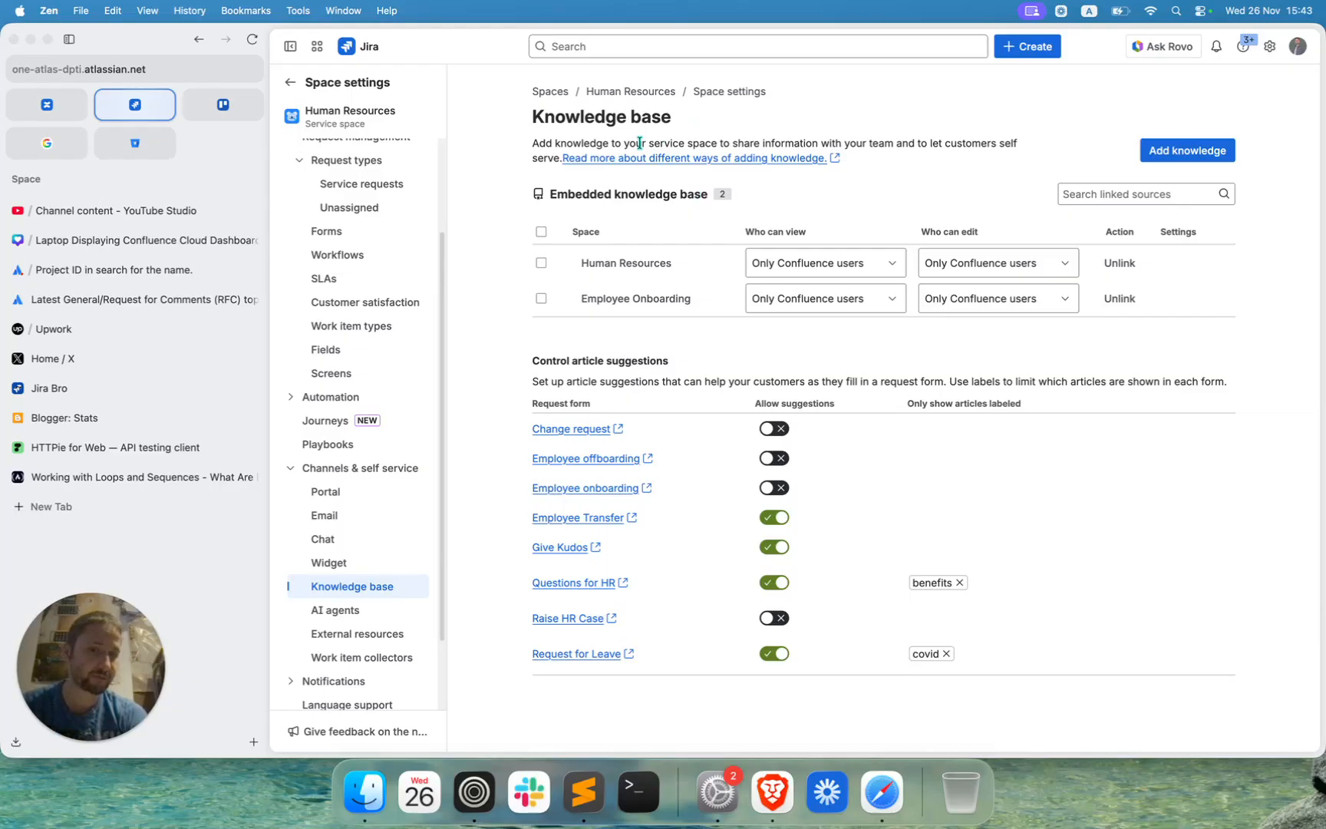
Read the support article on the different ways of adding knowledge, including the embedded knowledge base option, and close it.
click(654, 162)
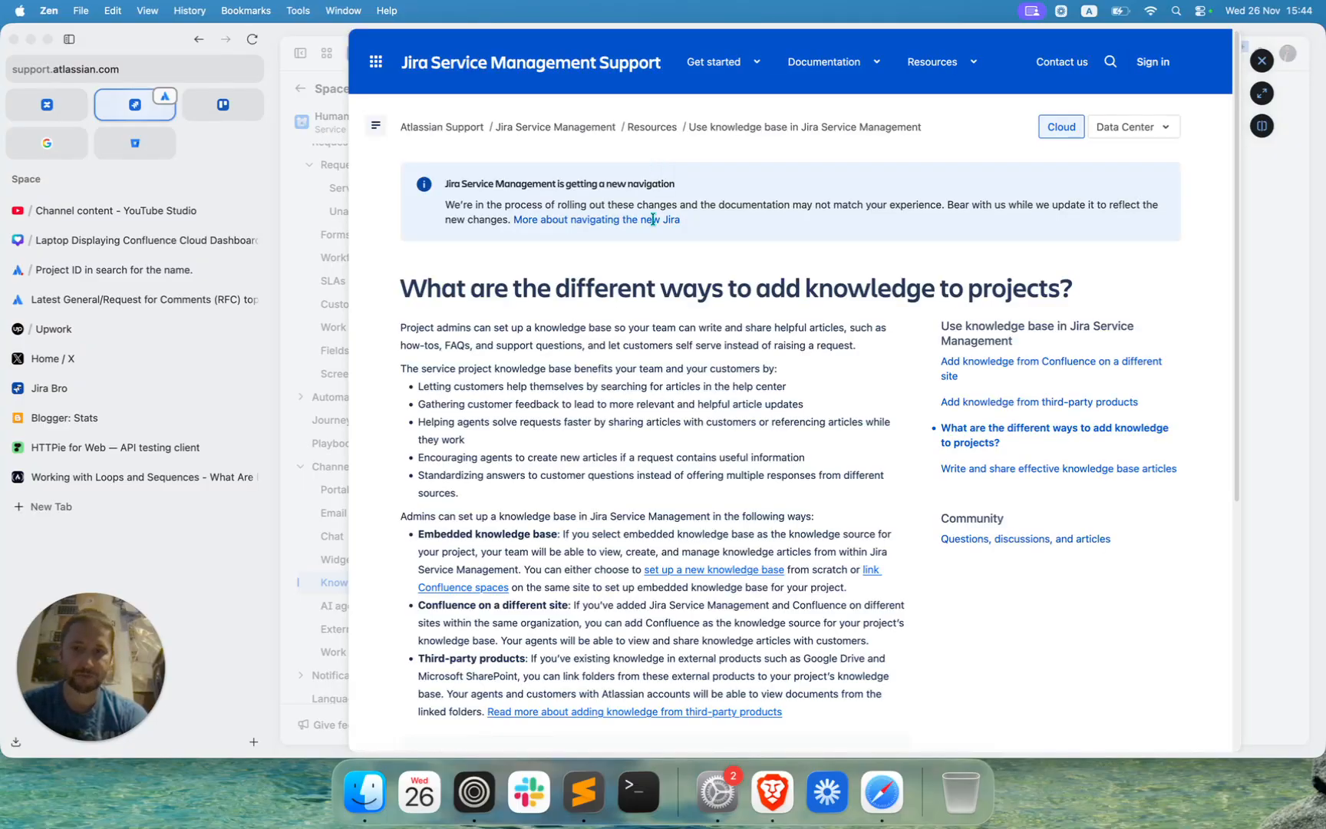
scroll(632, 388, down, 2)
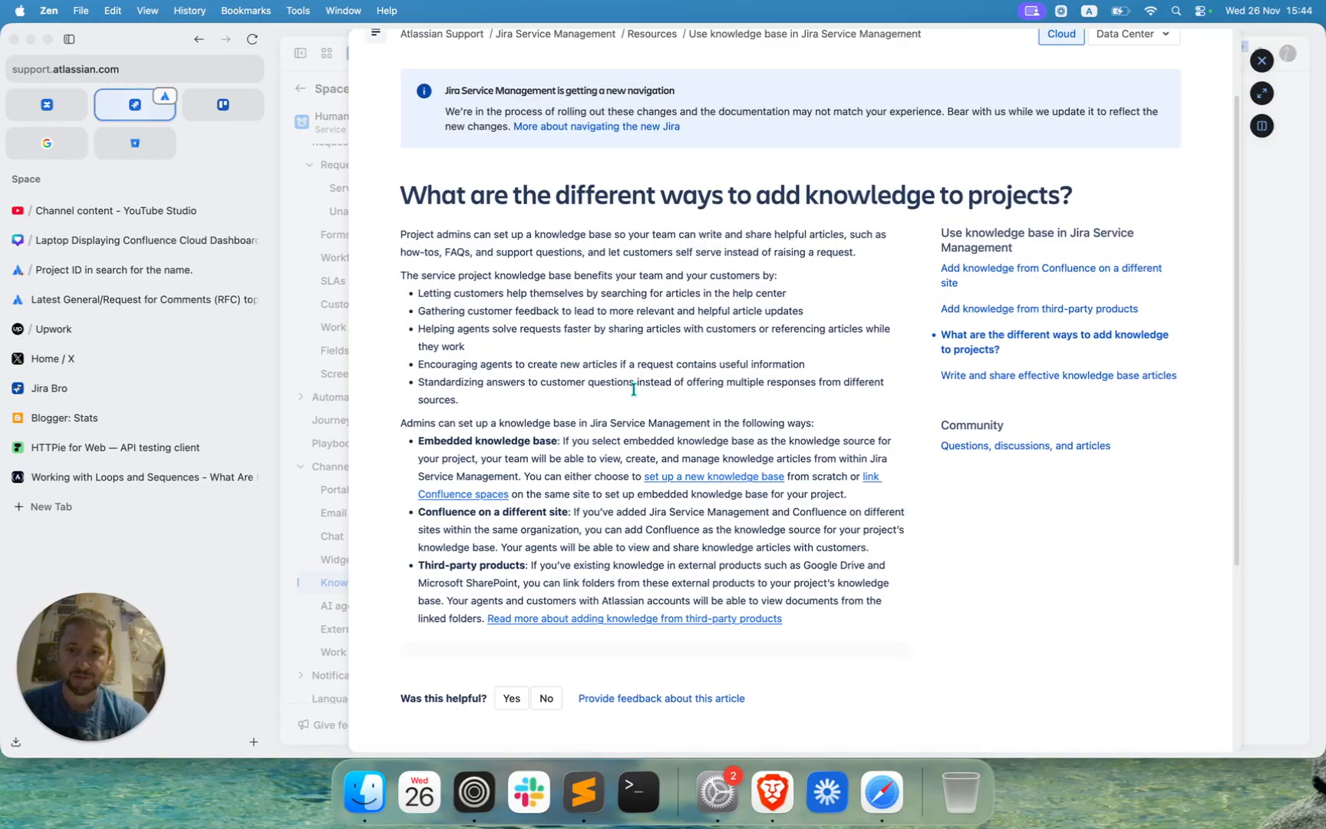
scroll(633, 389, down, 1)
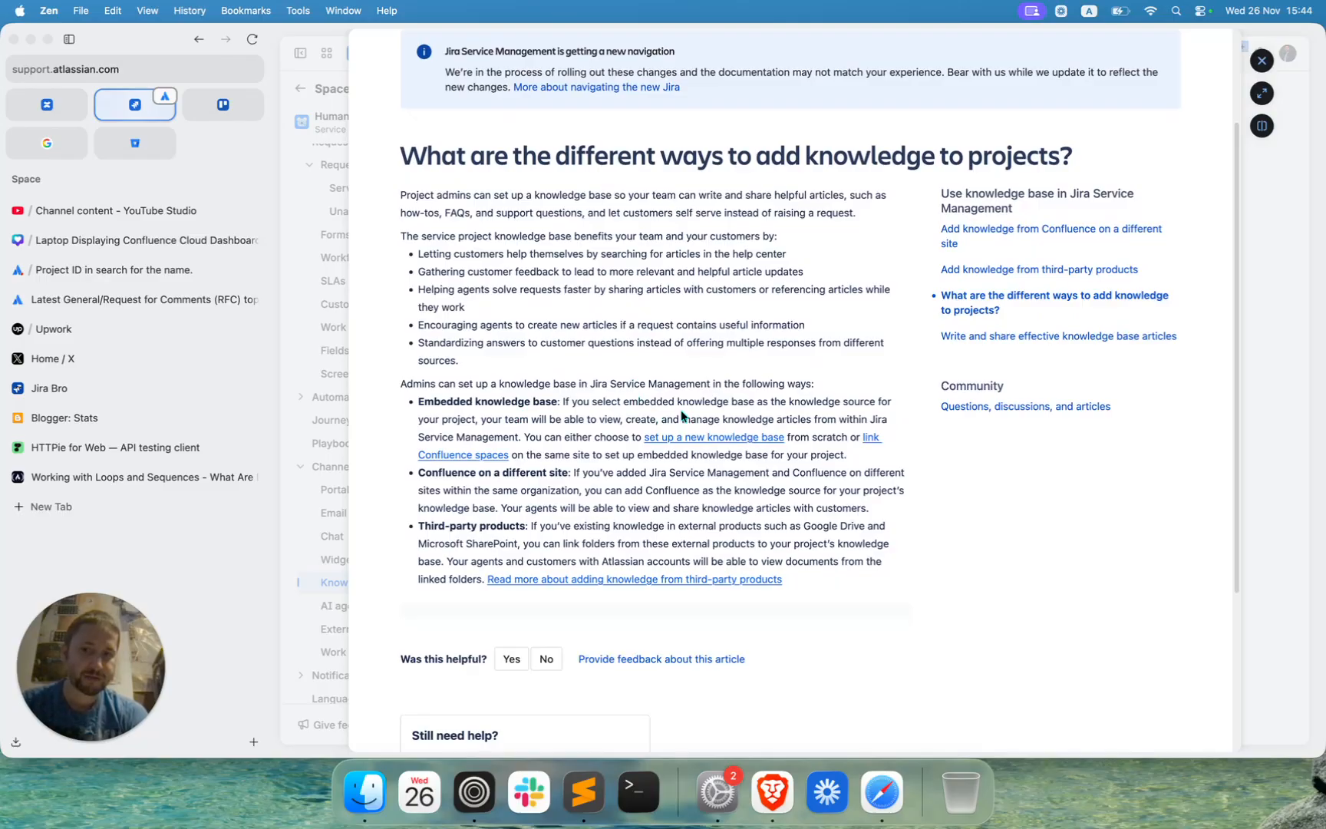
drag(599, 419, 839, 422)
click(852, 421)
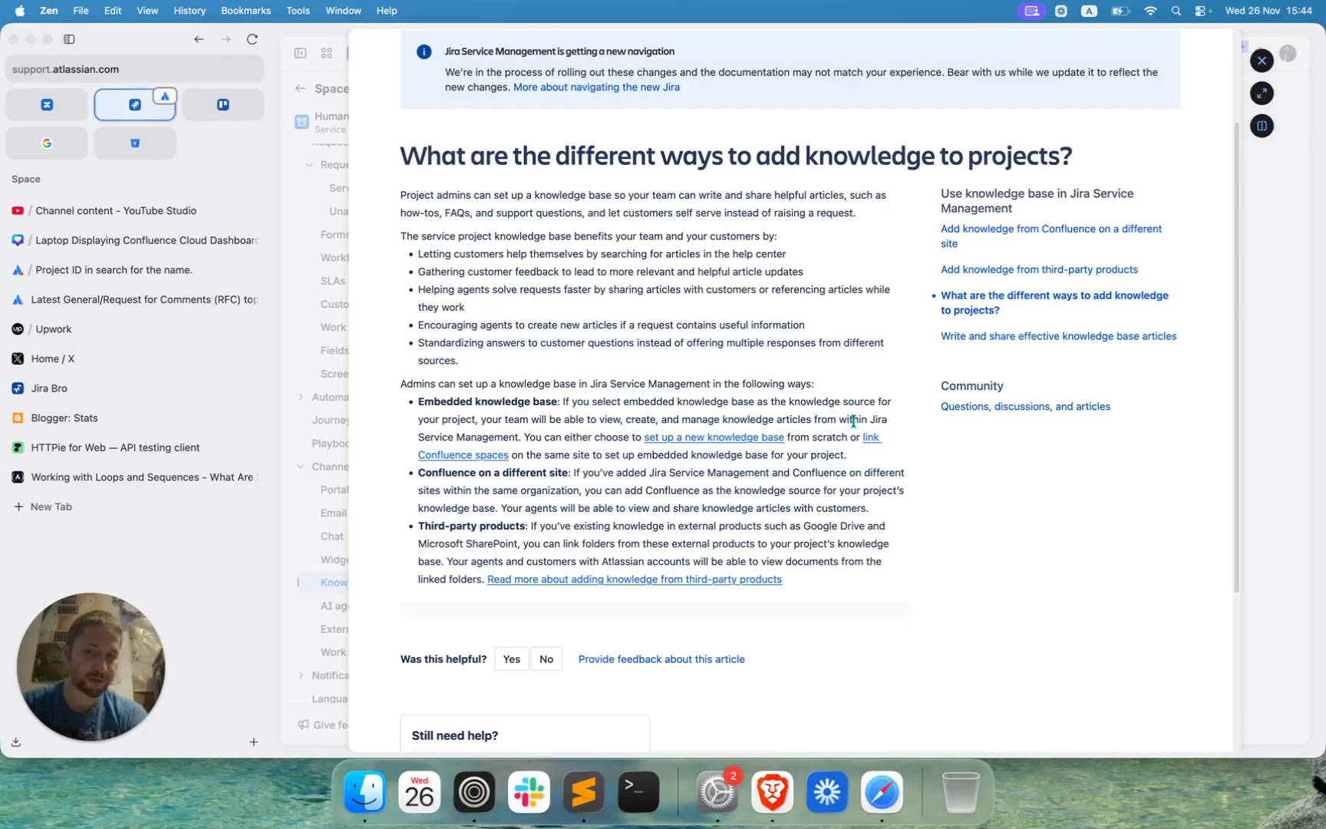
drag(564, 454, 845, 459)
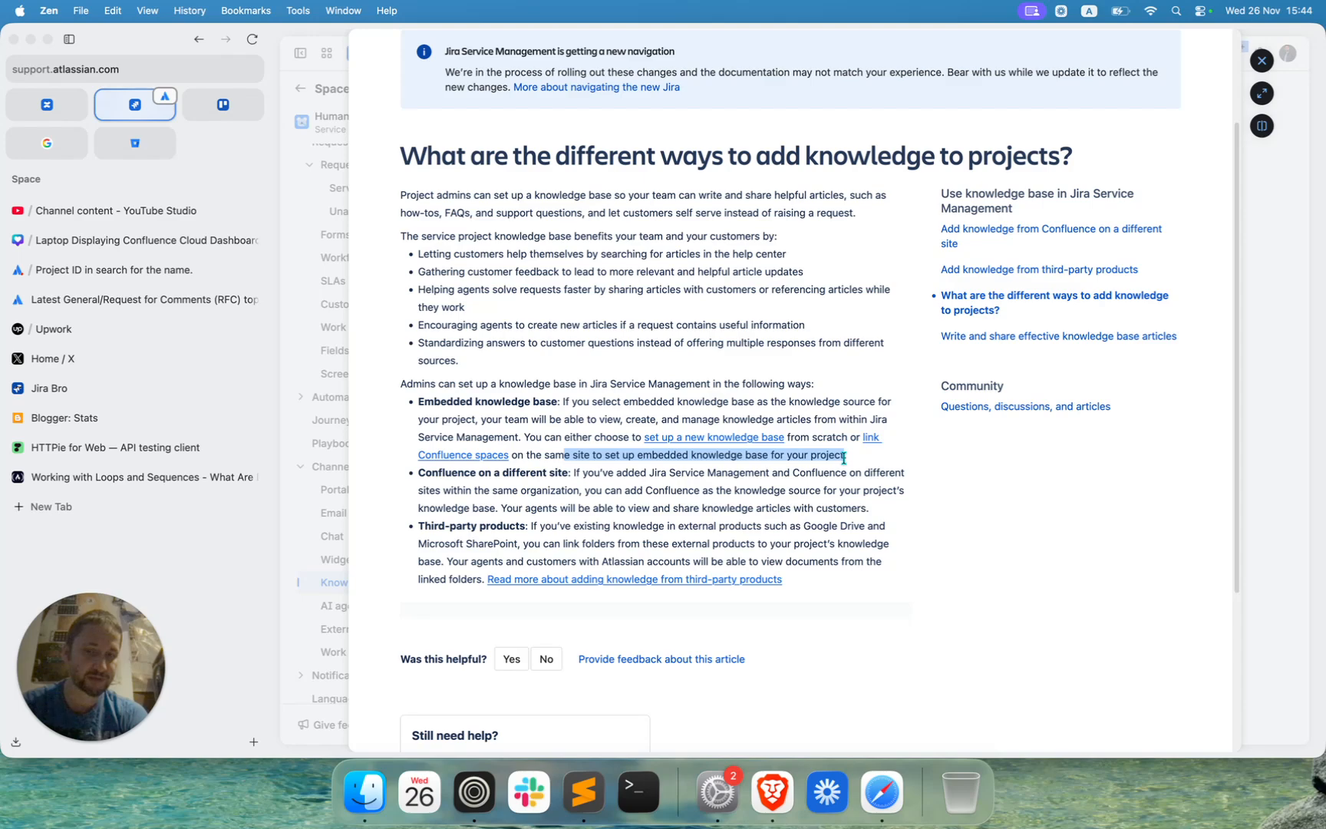
click(867, 465)
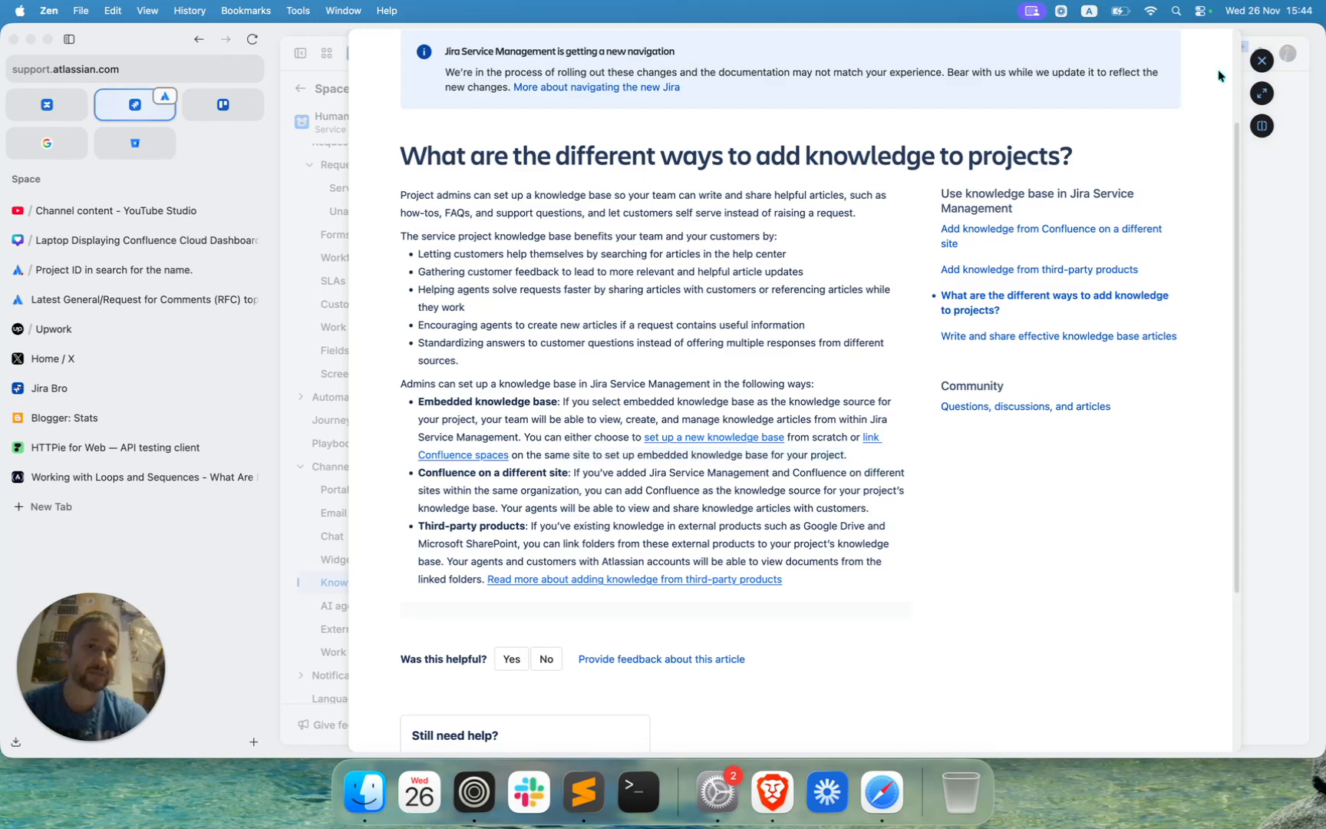
click(1262, 60)
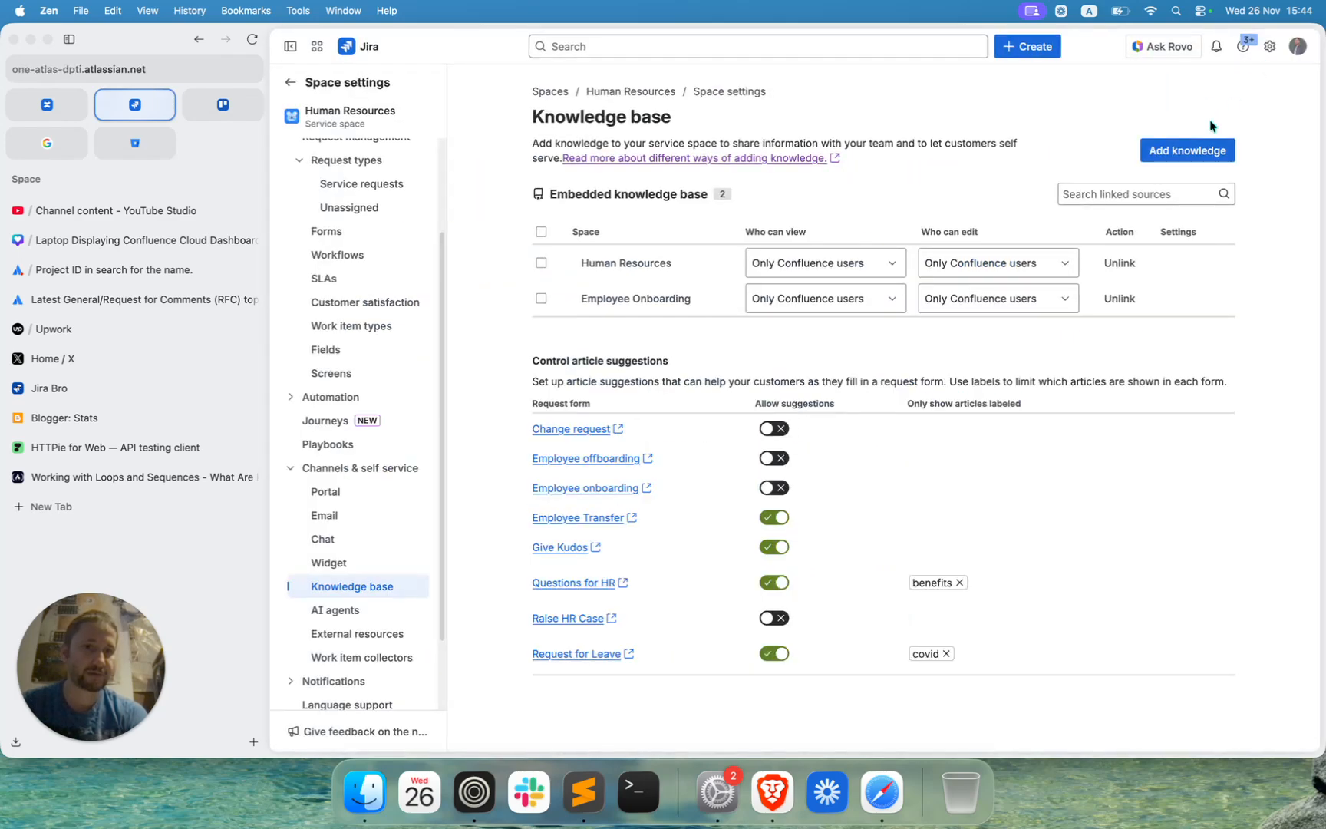
Check the available knowledge sources, and unlink the Employee Onboarding and Human Resources spaces from the knowledge base.
click(1182, 149)
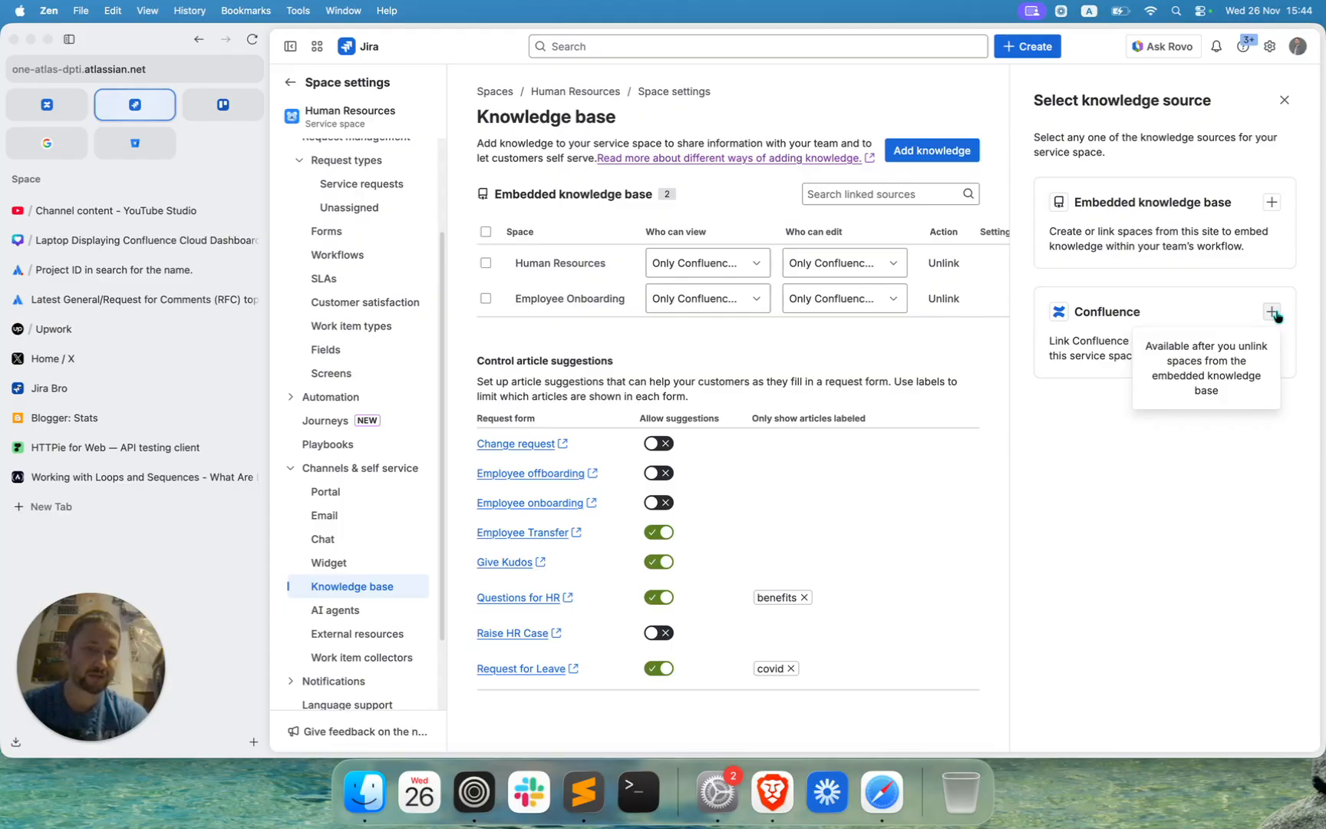
click(1284, 100)
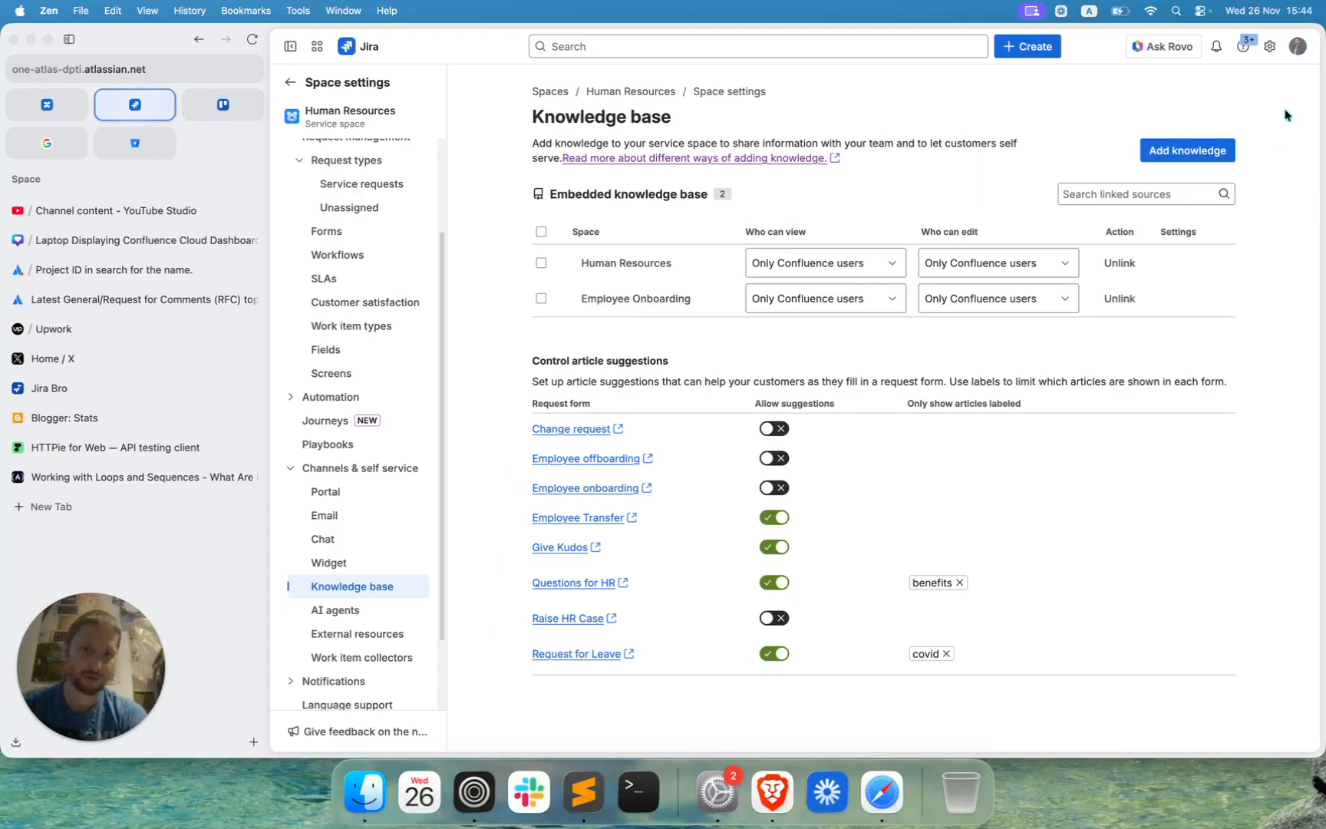
click(1122, 298)
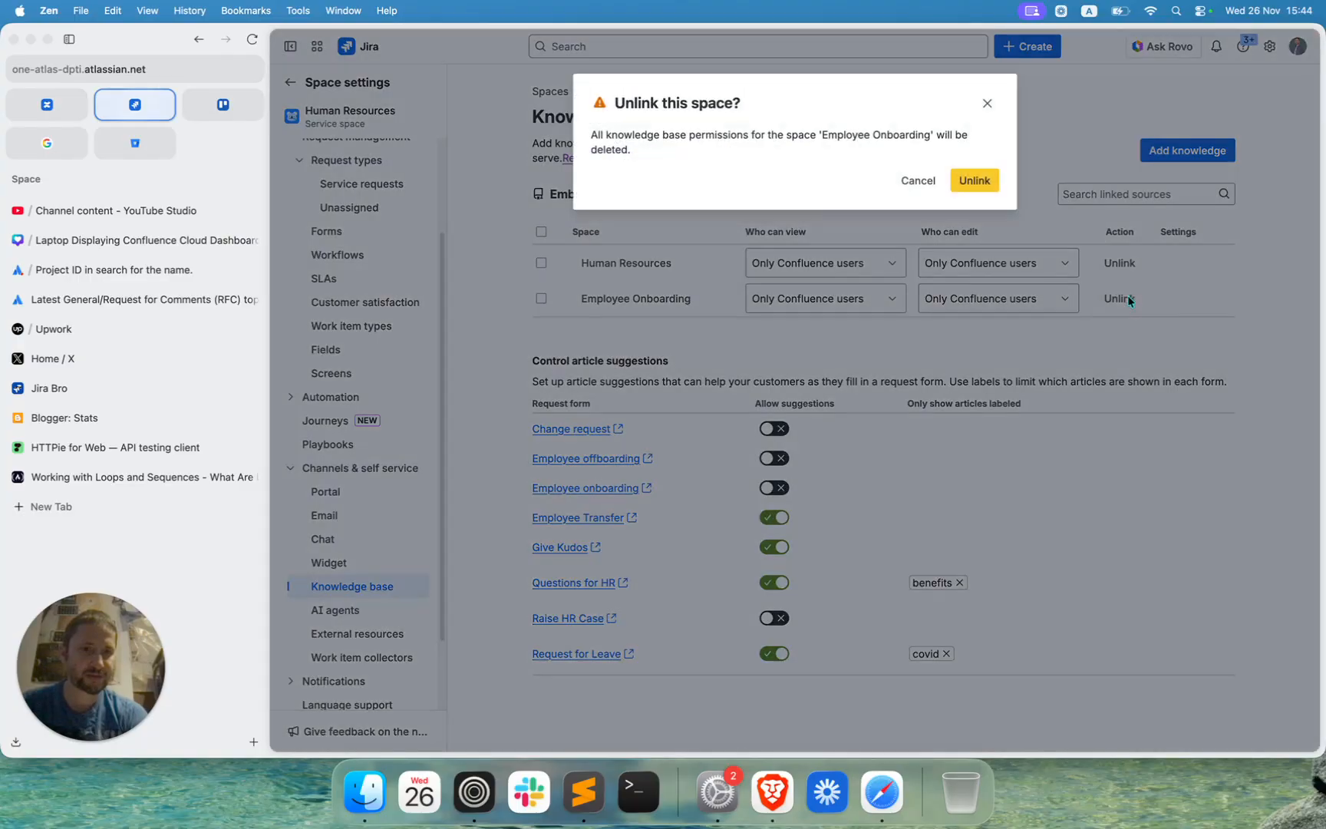
click(986, 182)
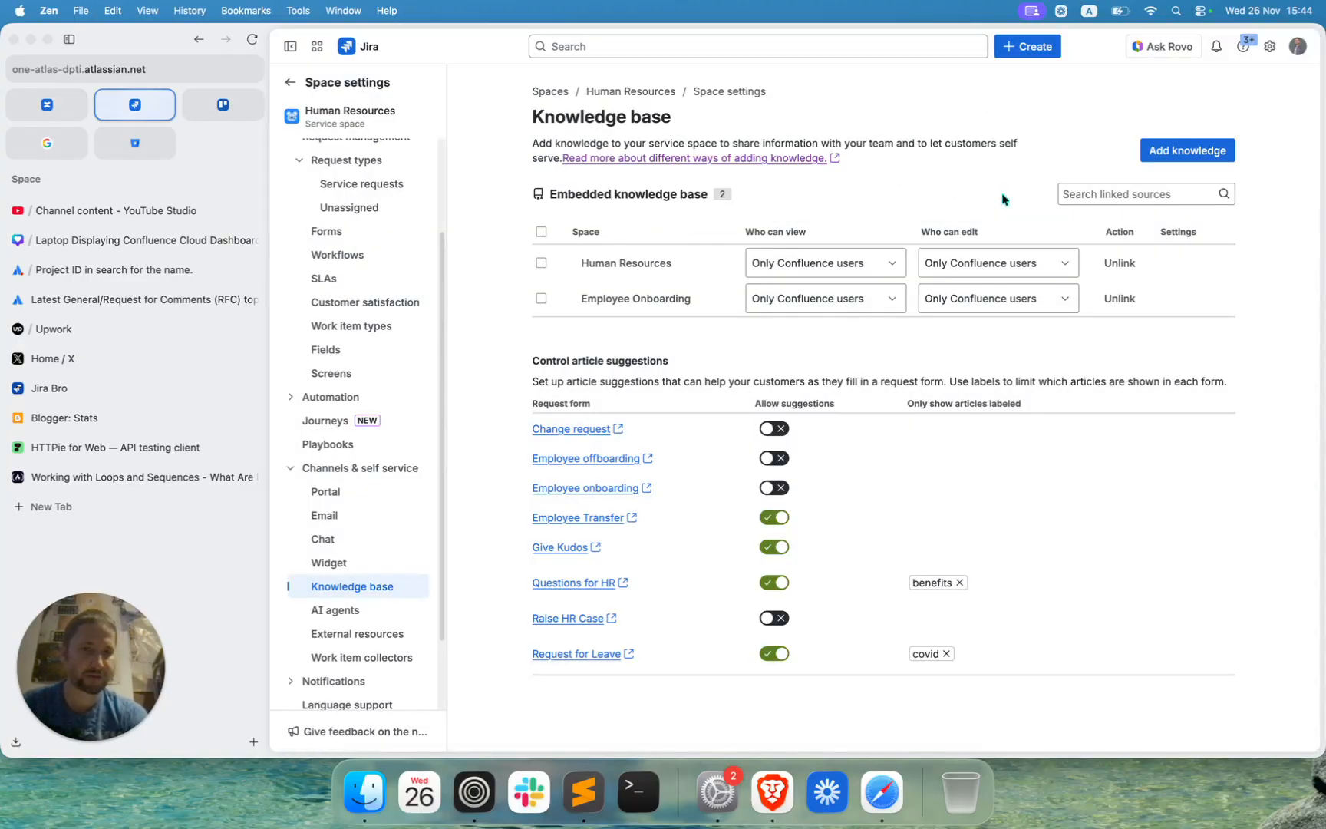
click(1119, 263)
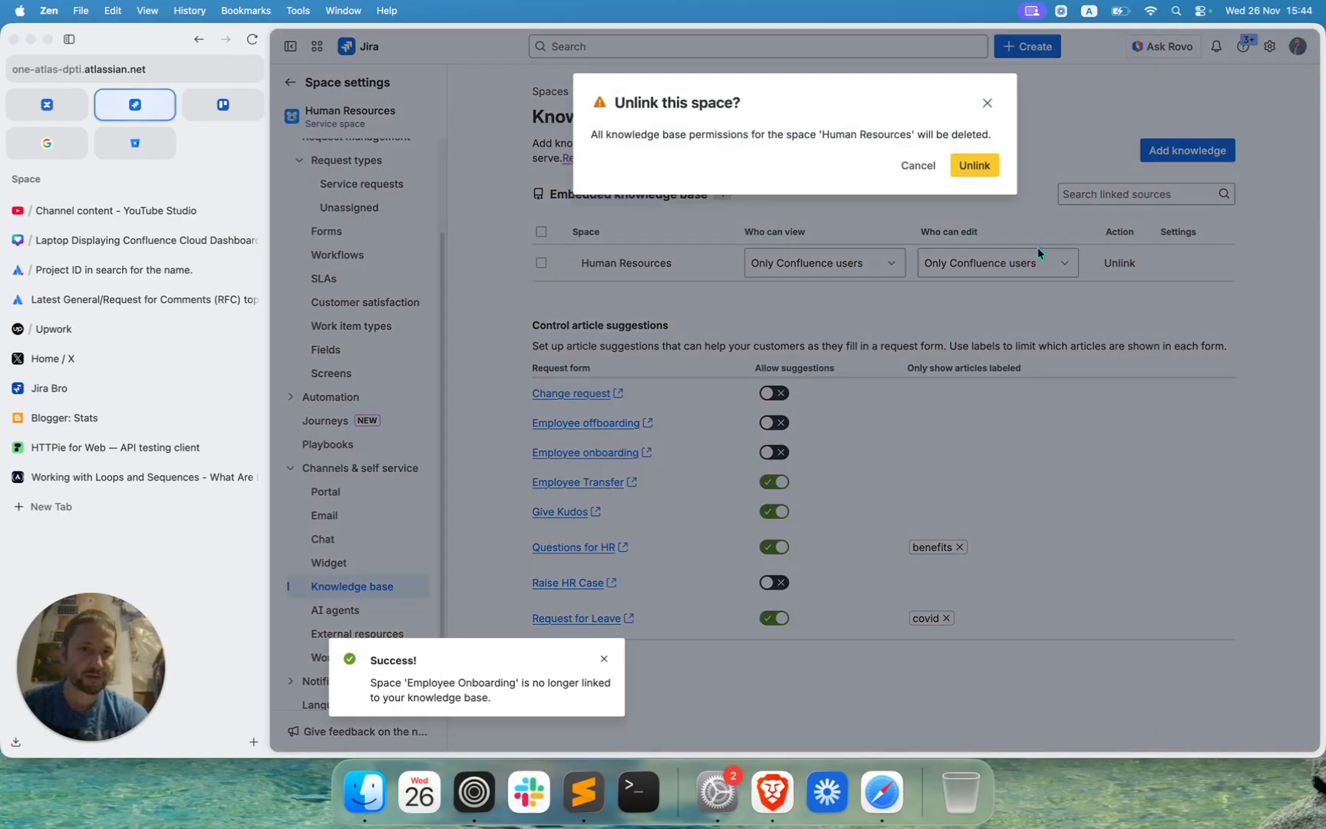
click(979, 176)
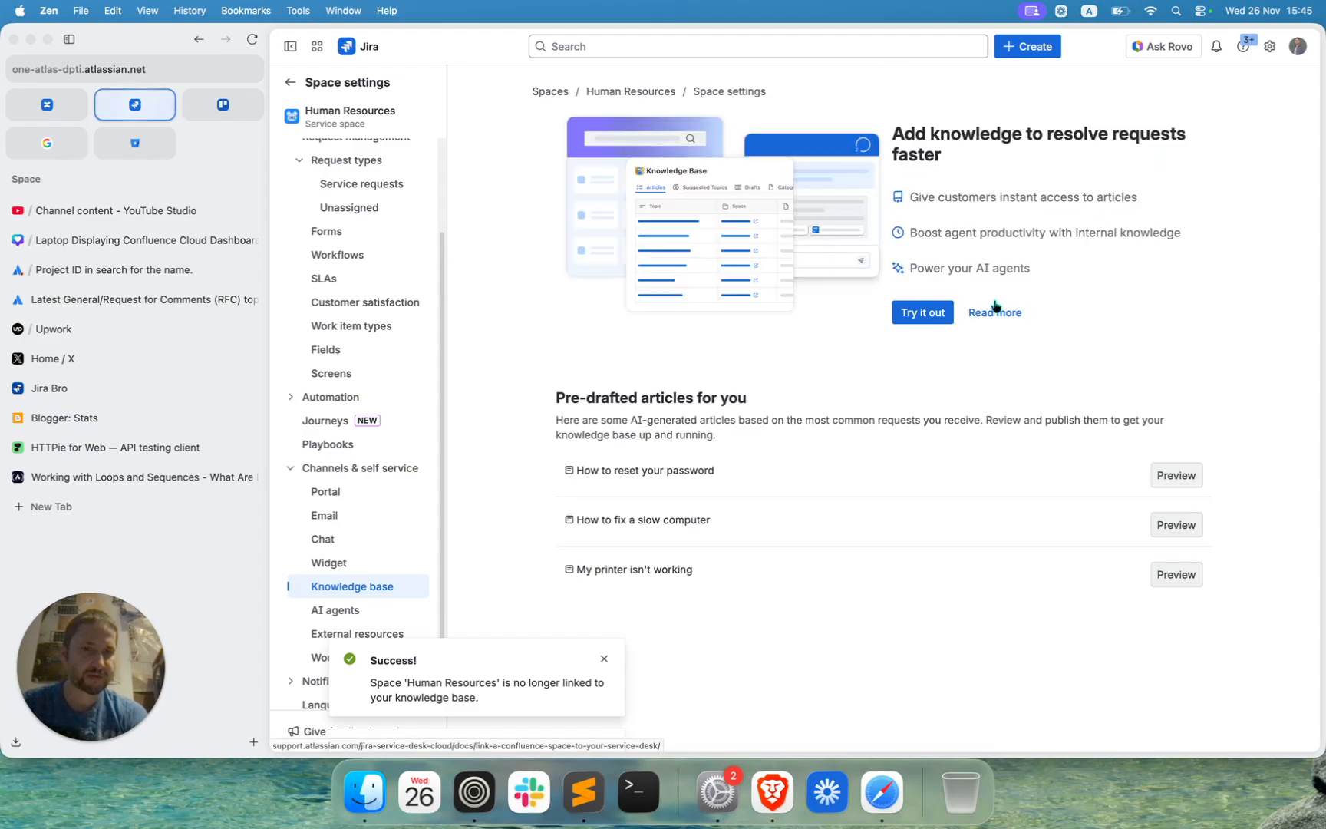
Set up the knowledge base from Confluence, linking the Employee Onboarding space on the one-atlas-dpti site.
click(925, 314)
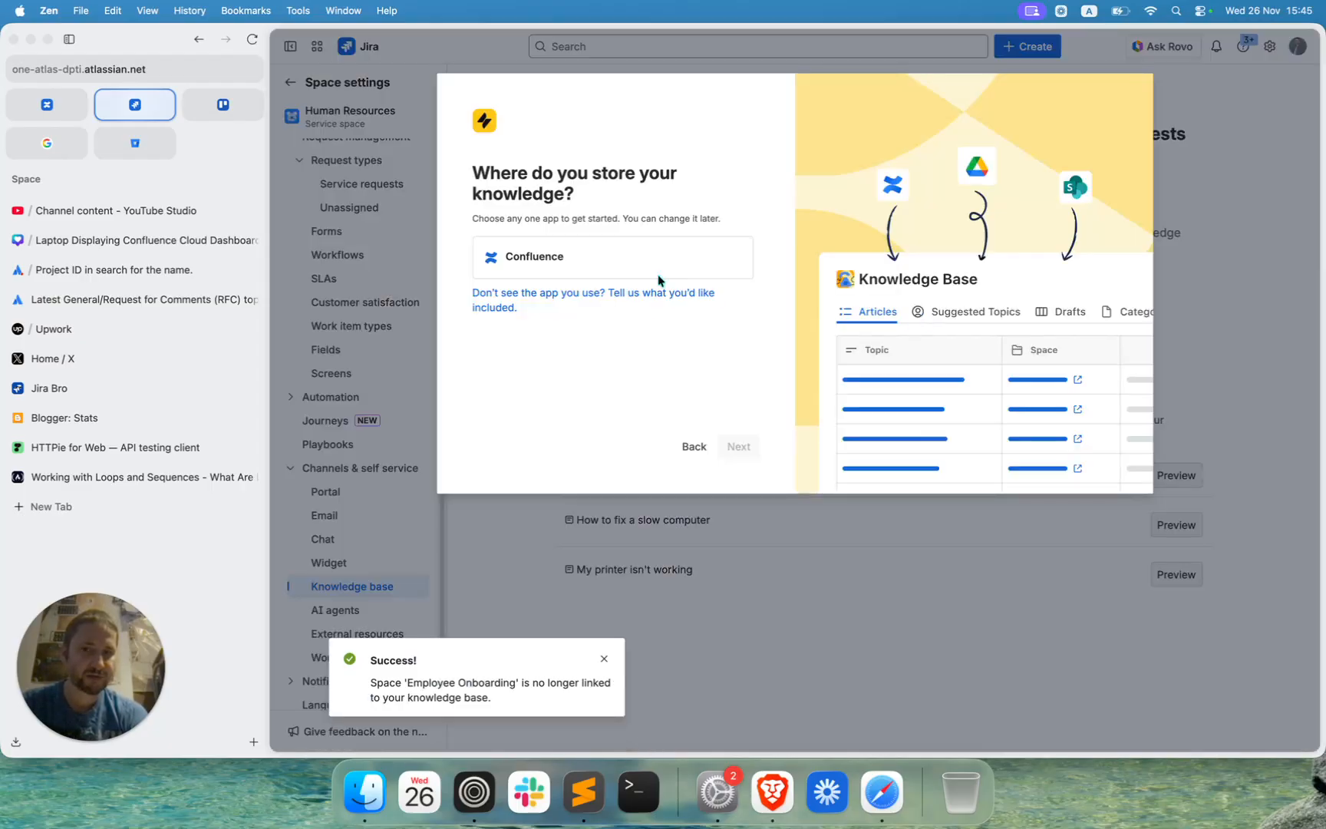
click(620, 273)
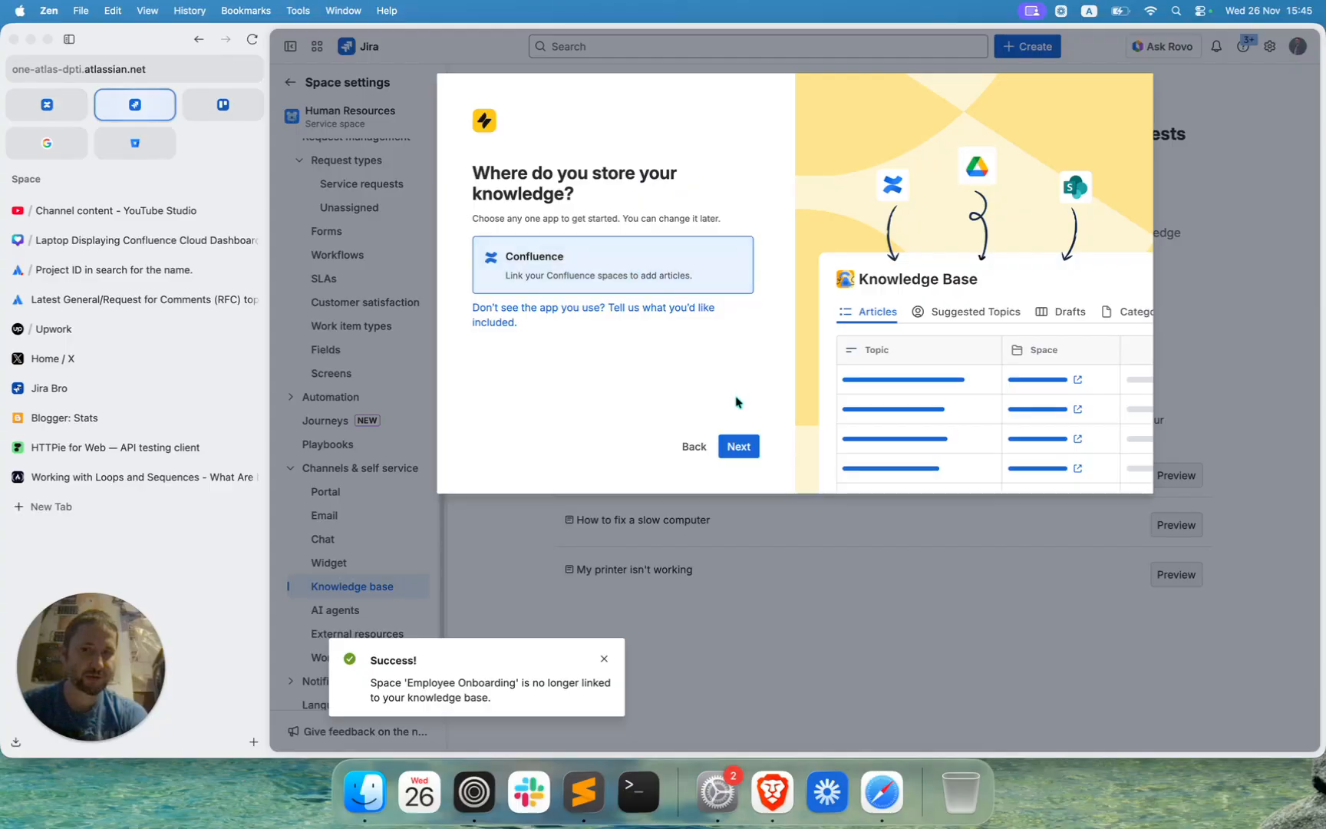
click(736, 448)
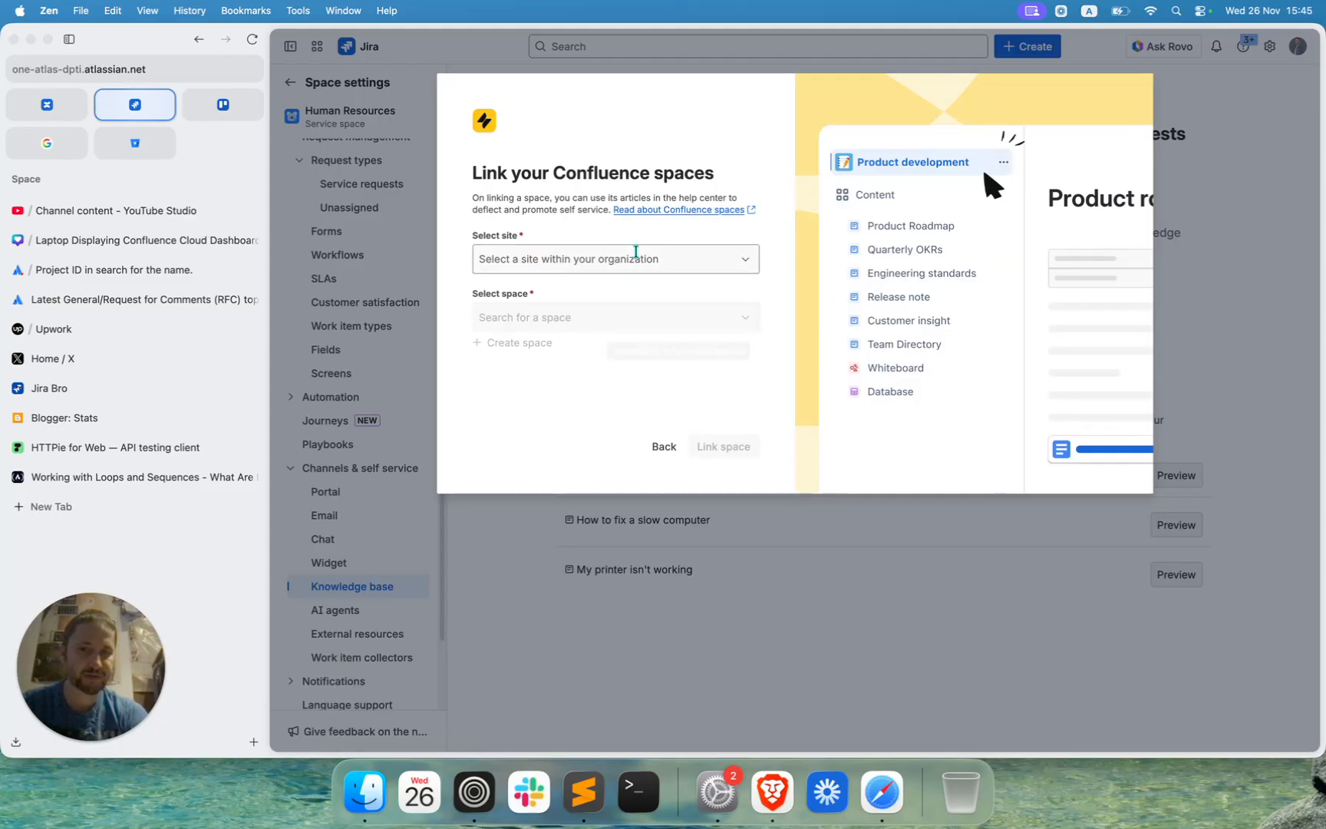
click(635, 252)
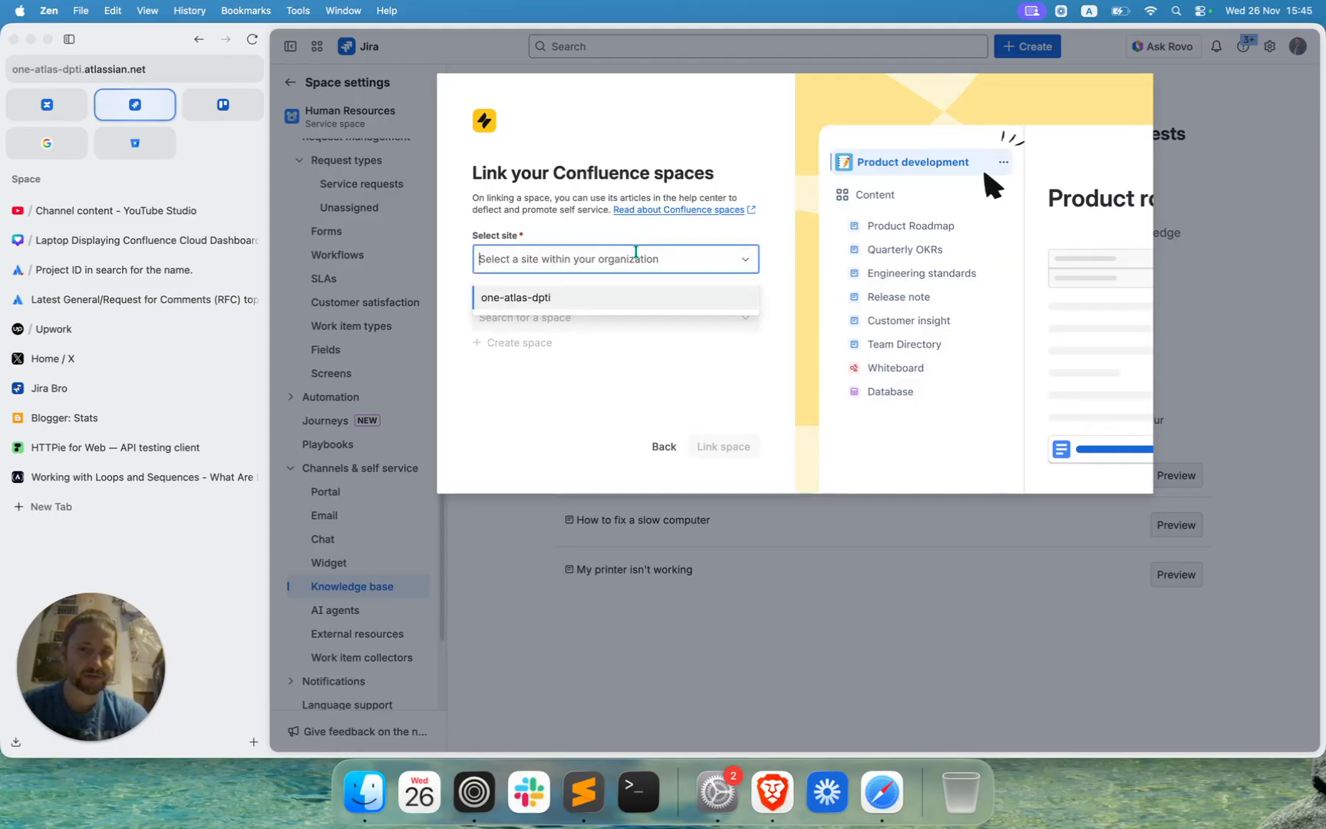
click(577, 301)
click(564, 318)
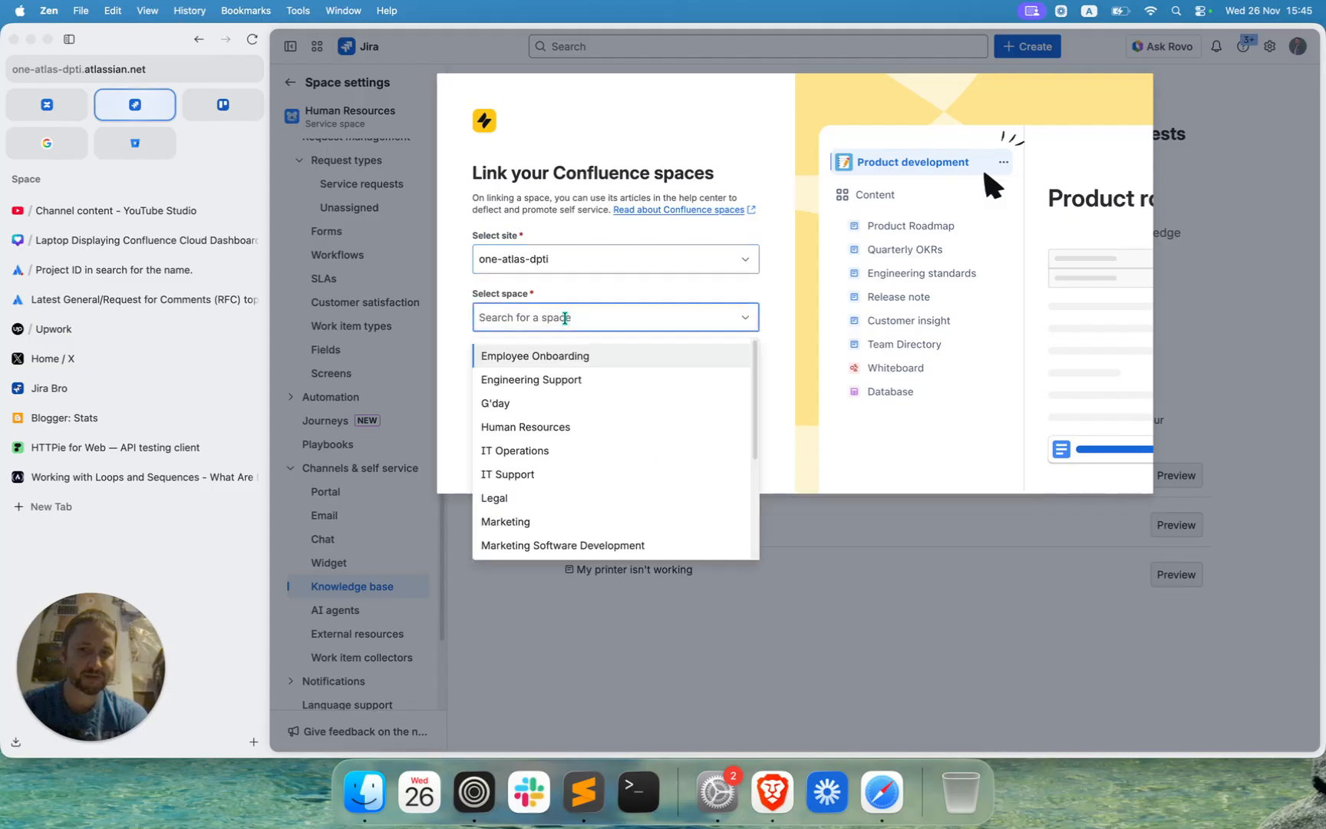
click(558, 357)
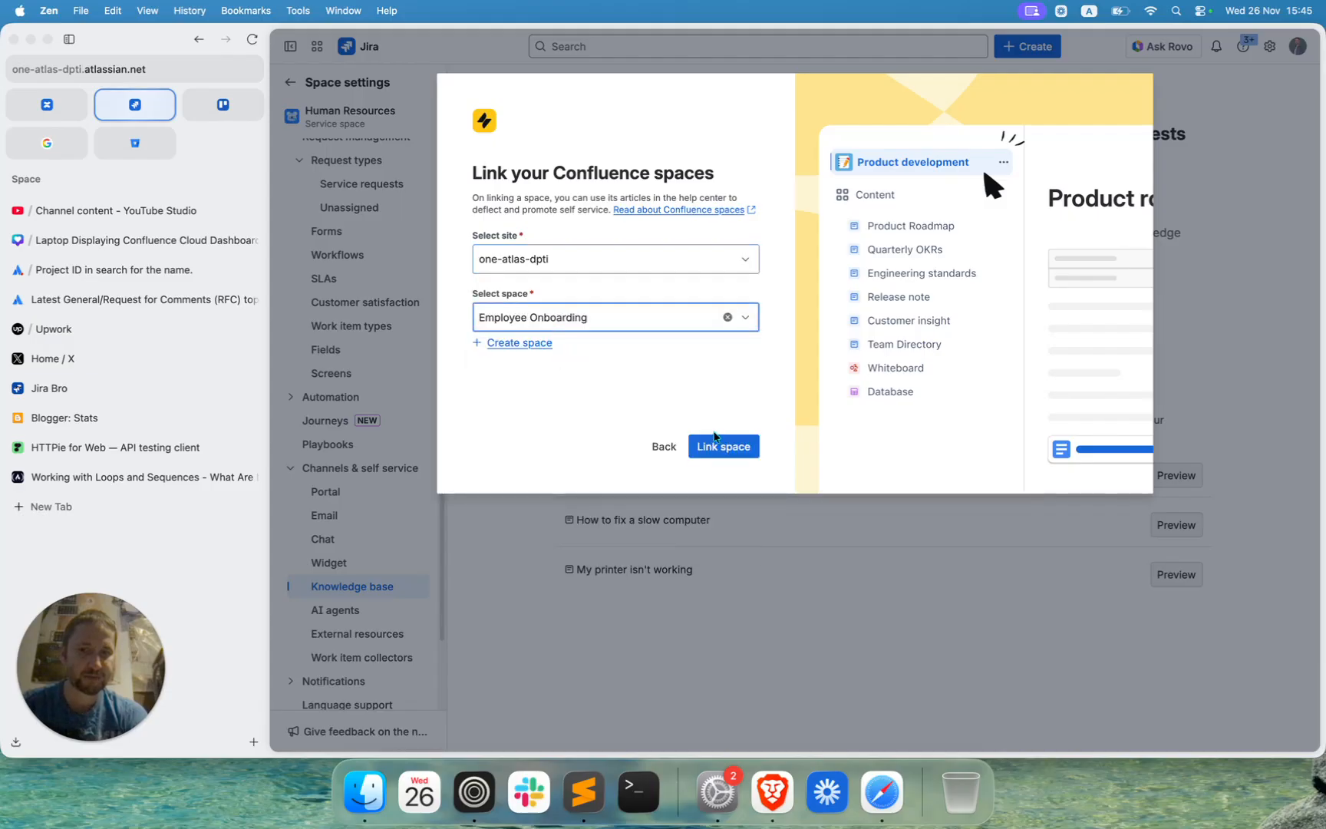
click(708, 454)
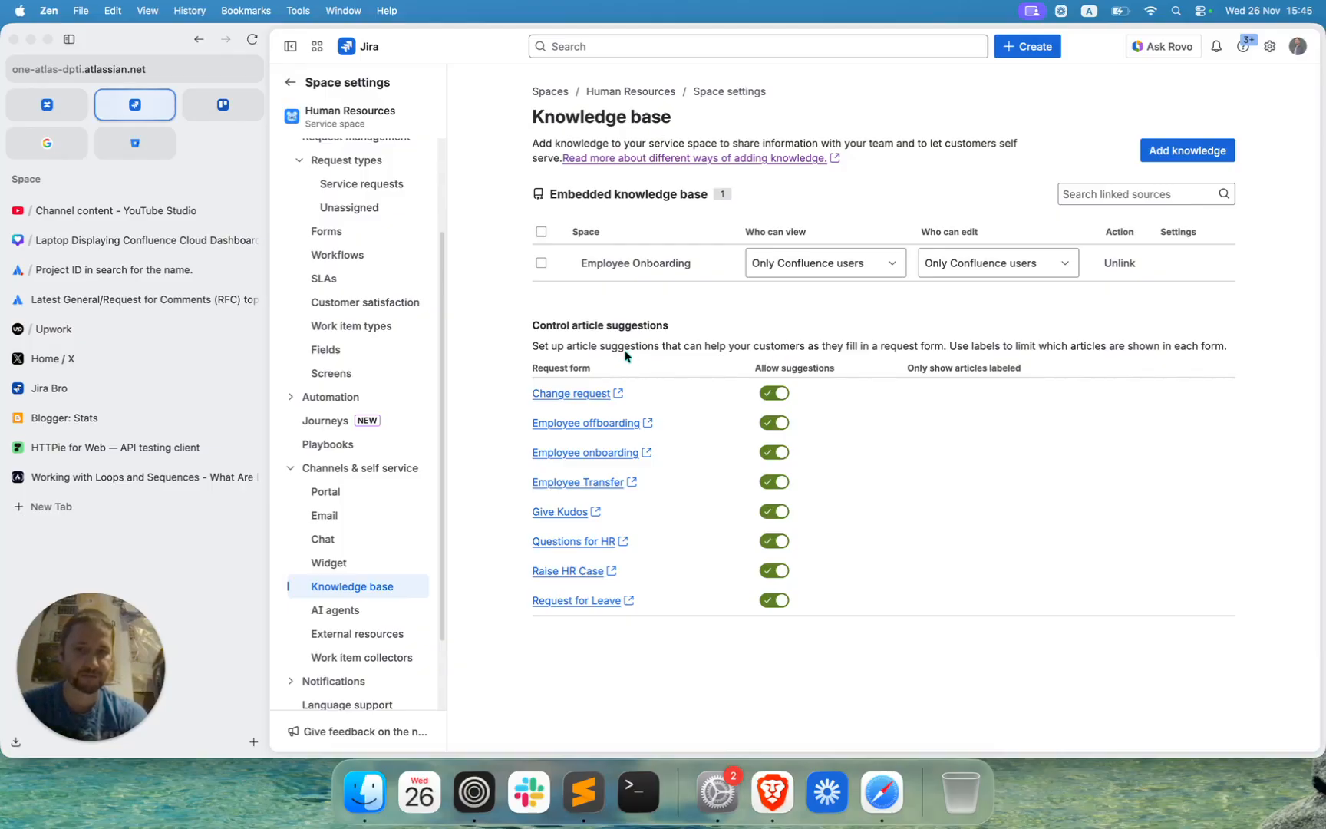
Attach the existing New Hire HR Checklist form to the Change request type and save the changes.
click(581, 394)
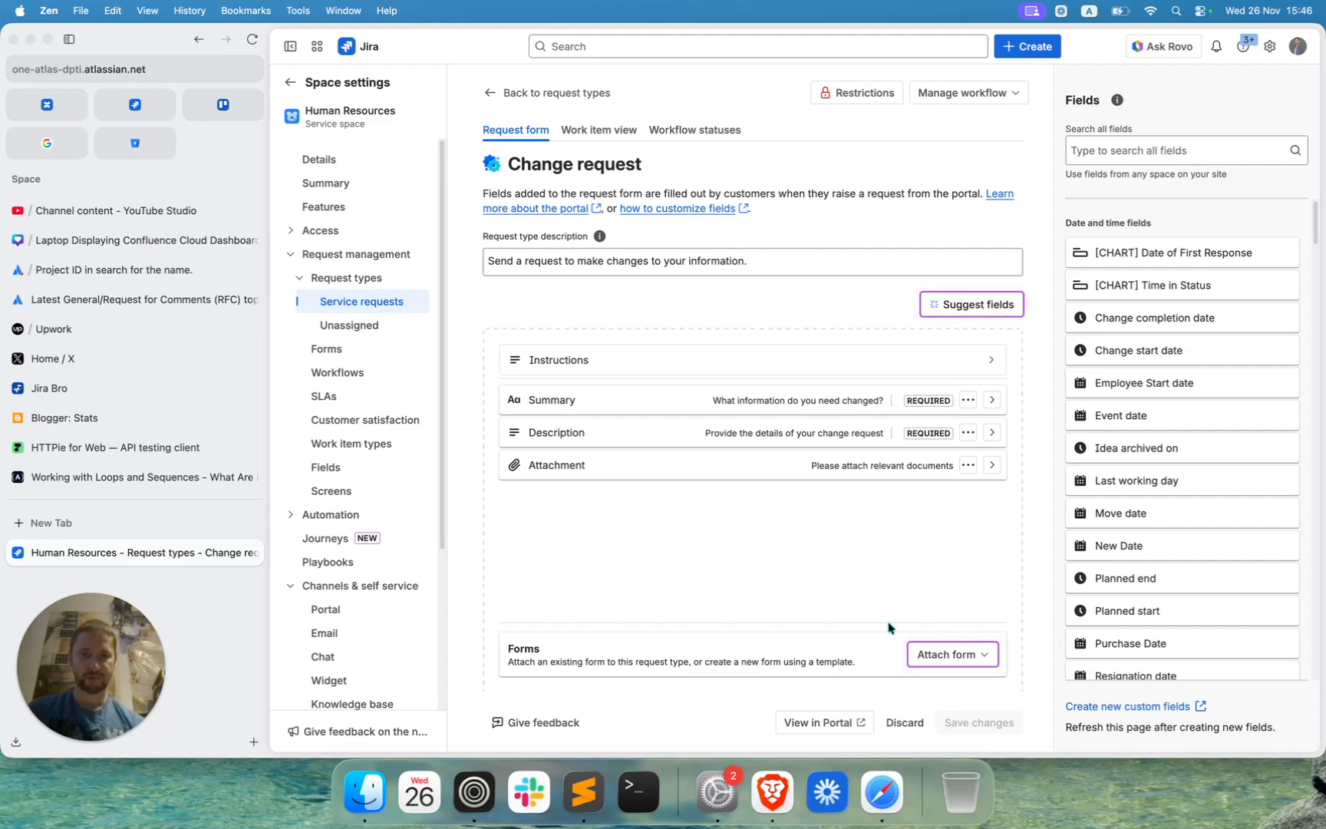
click(928, 656)
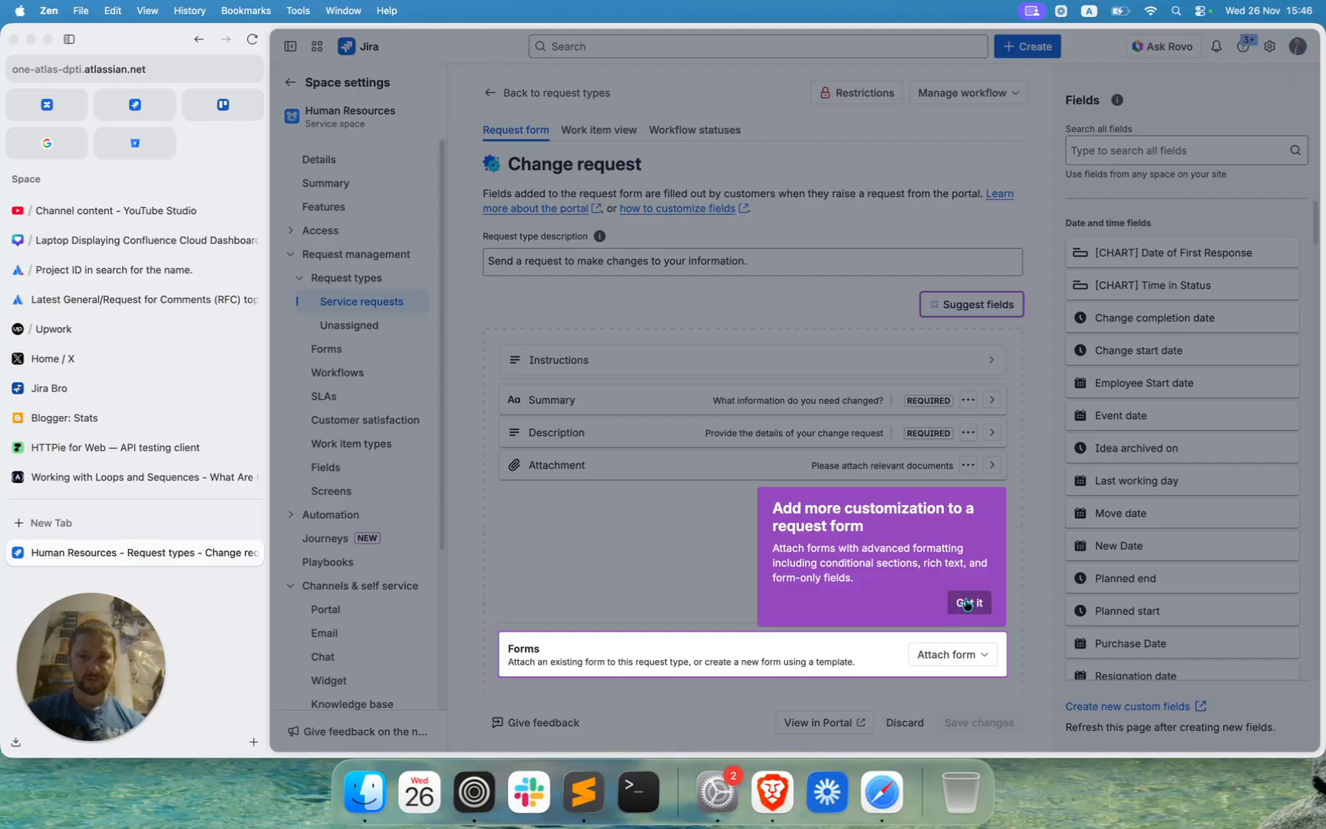
click(968, 604)
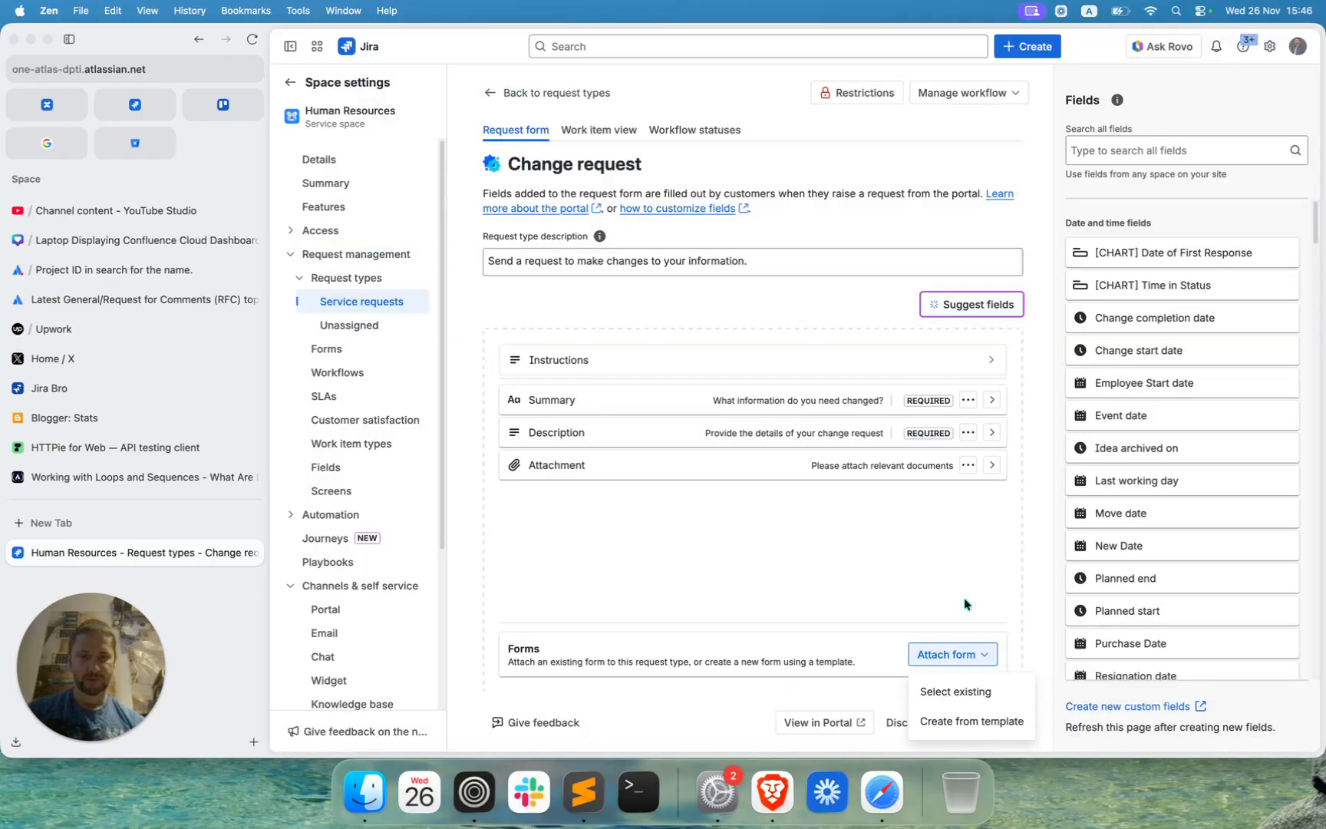
click(951, 690)
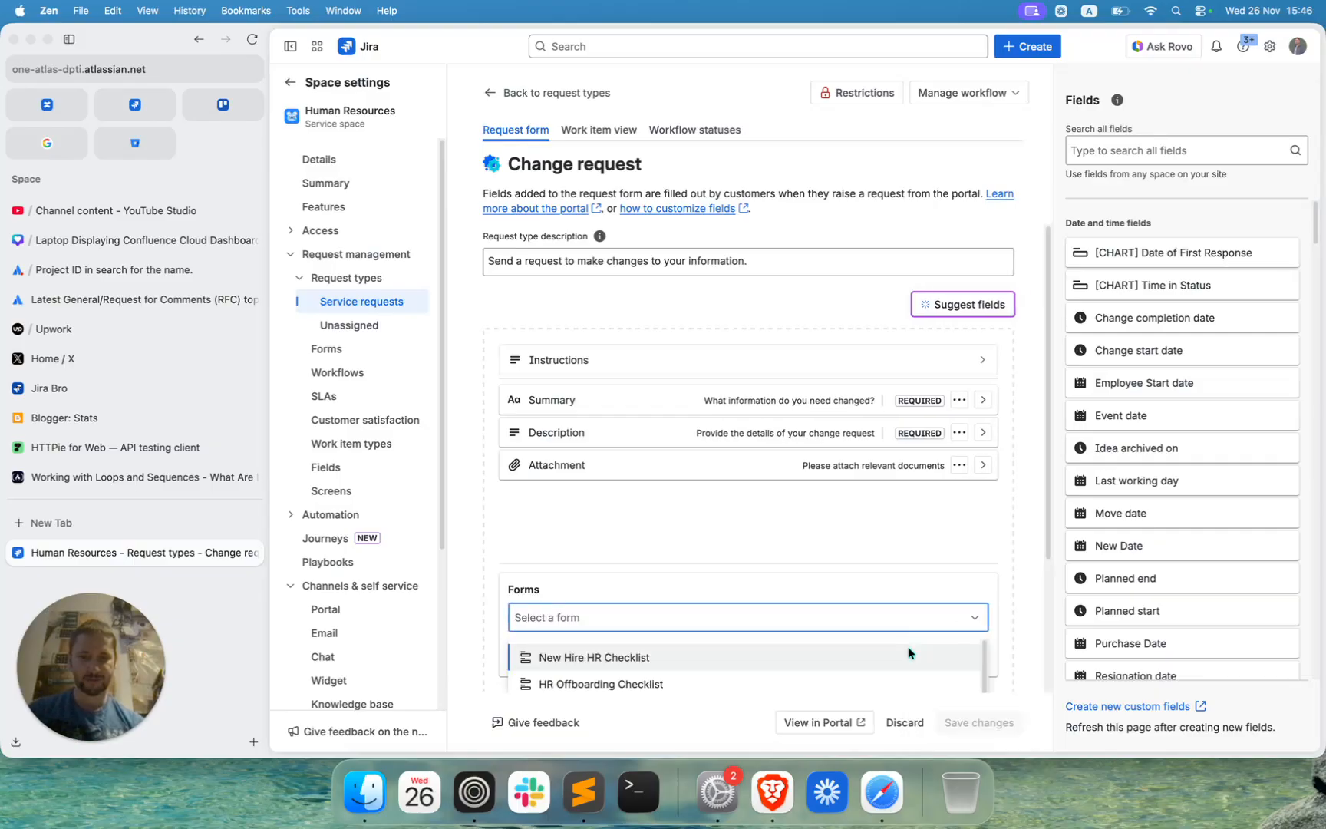
click(871, 657)
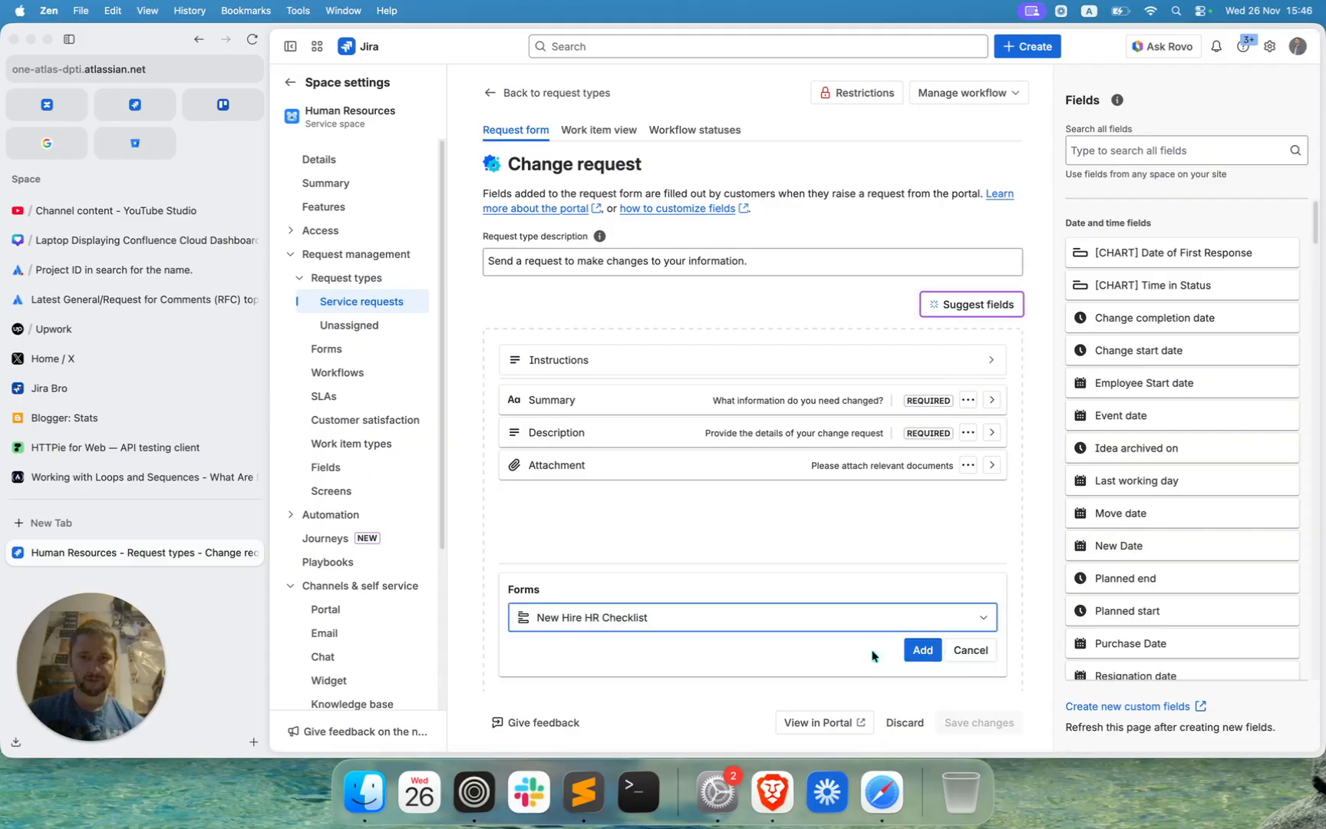
click(924, 651)
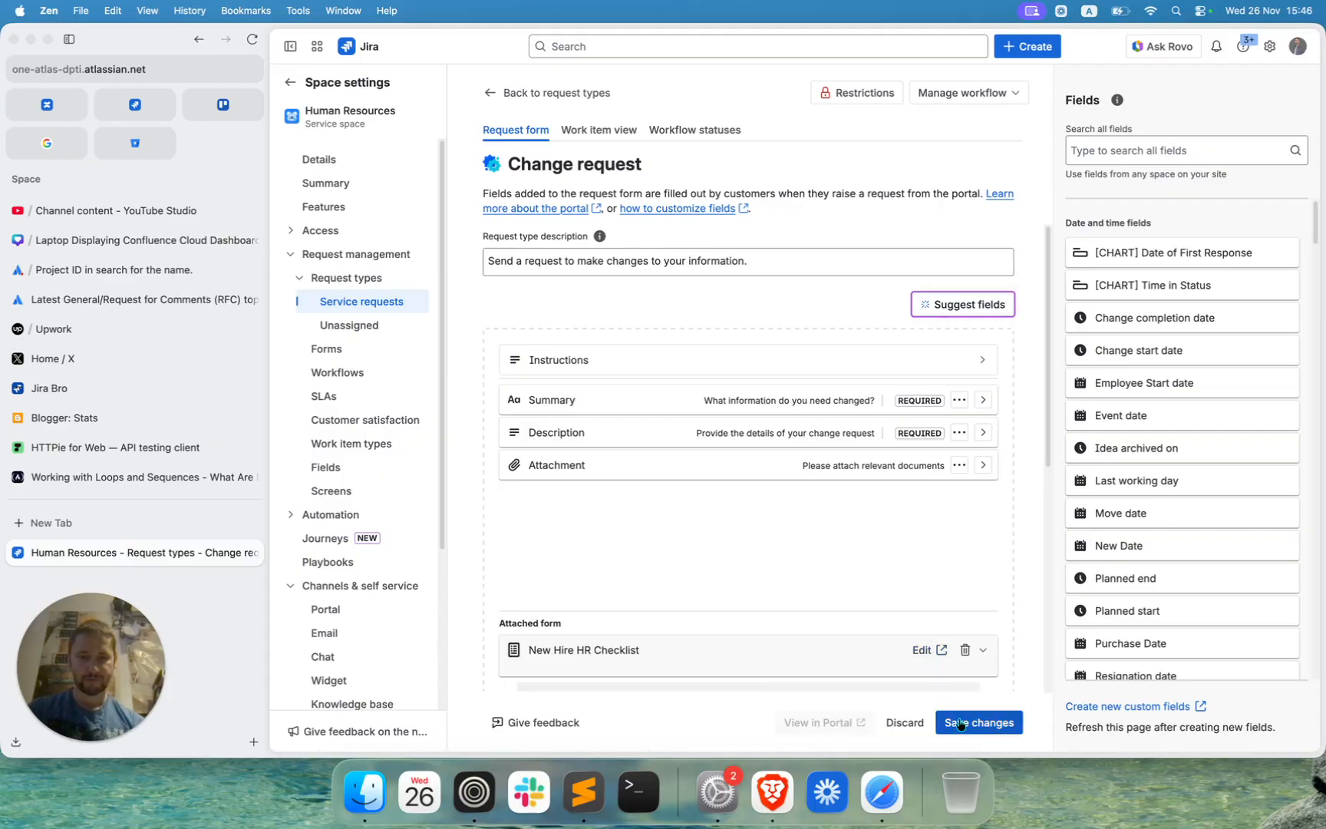
click(961, 723)
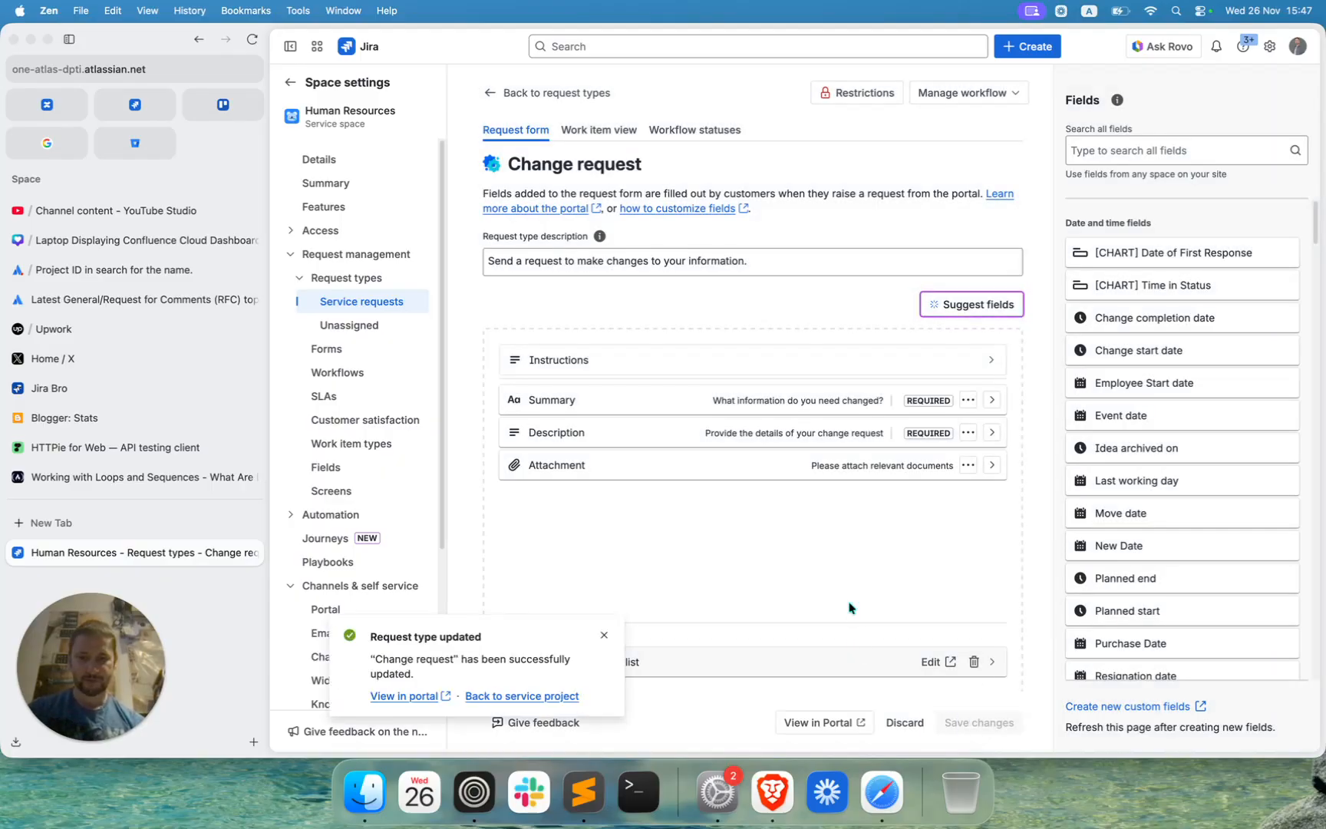
click(603, 636)
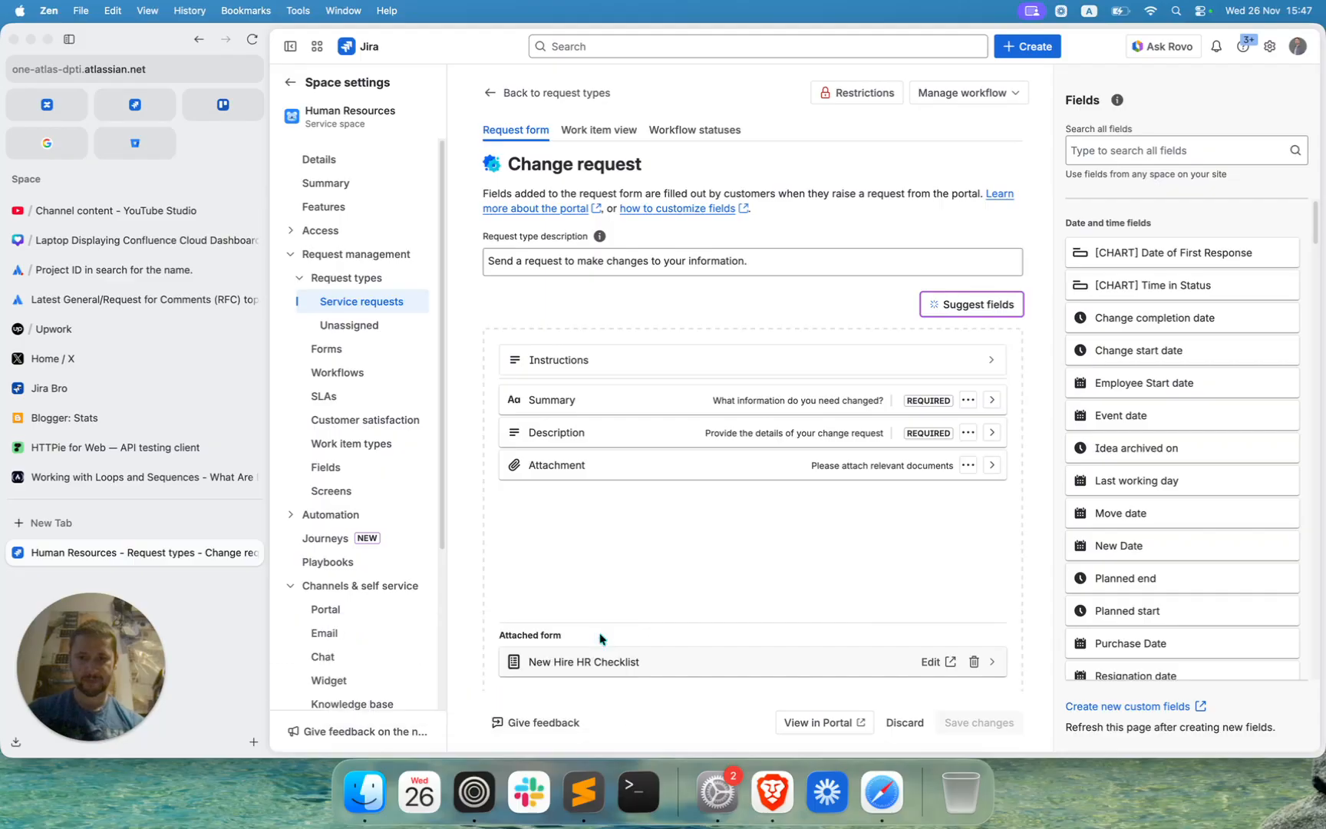
View the Change request form in the customer portal, examine its fields and the attached checklist sections, and cancel the request.
click(804, 722)
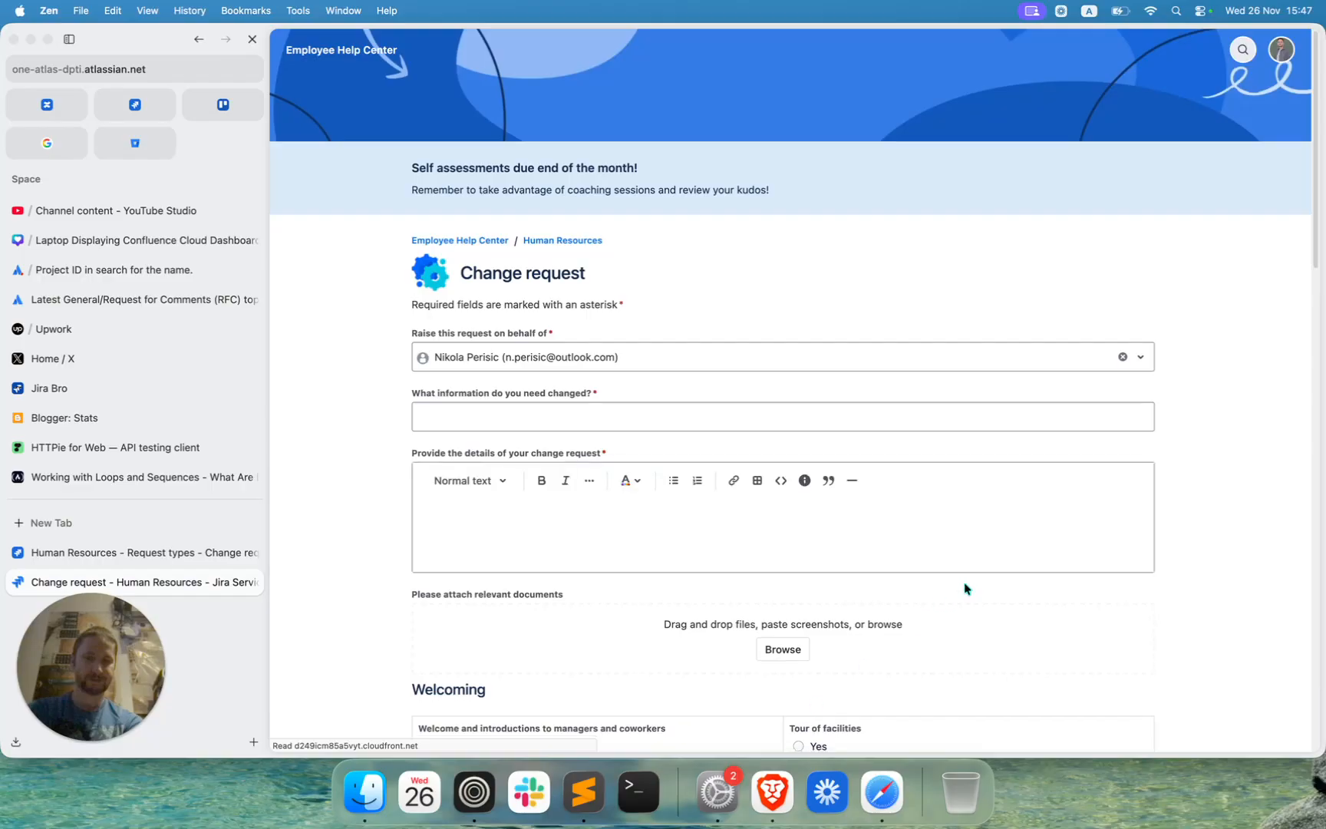
scroll(964, 589, down, 6)
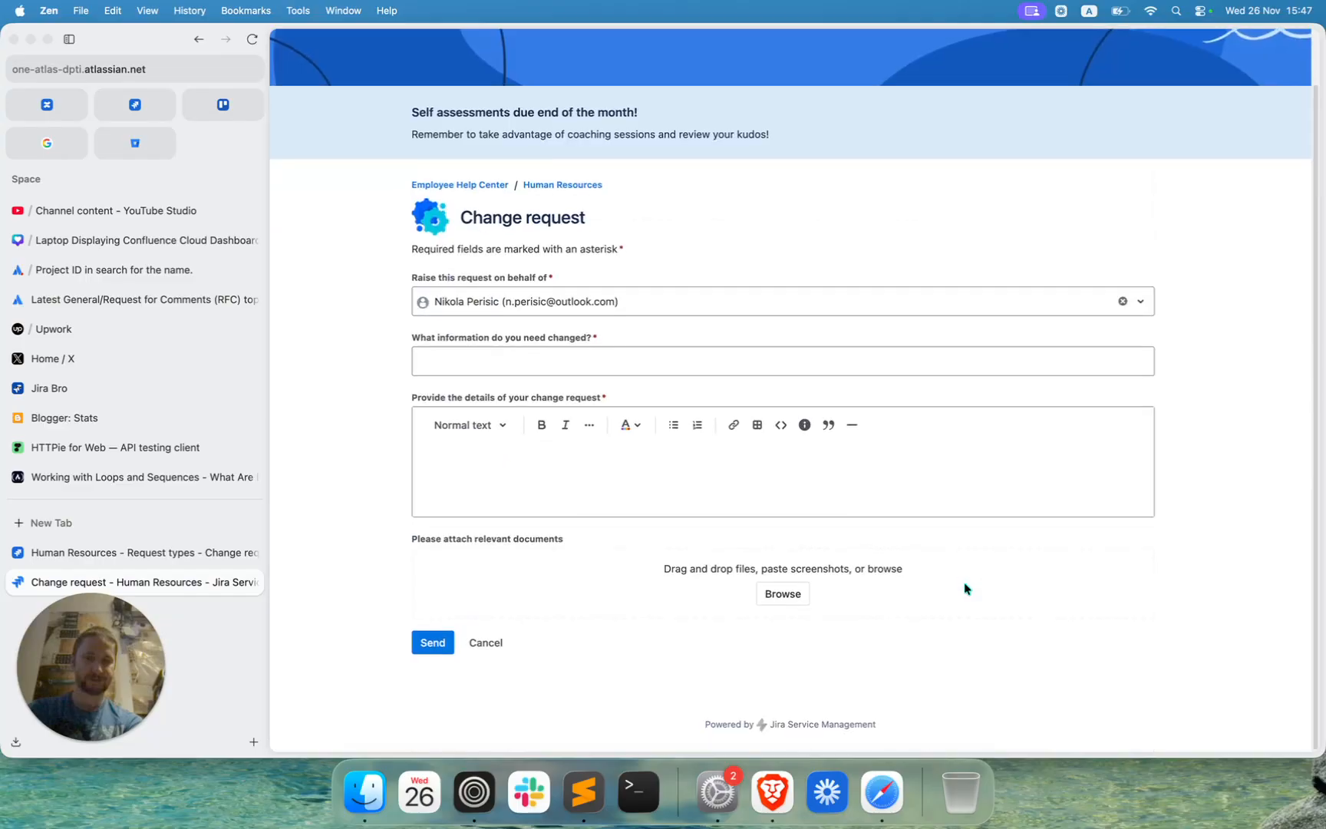
scroll(965, 589, down, 9)
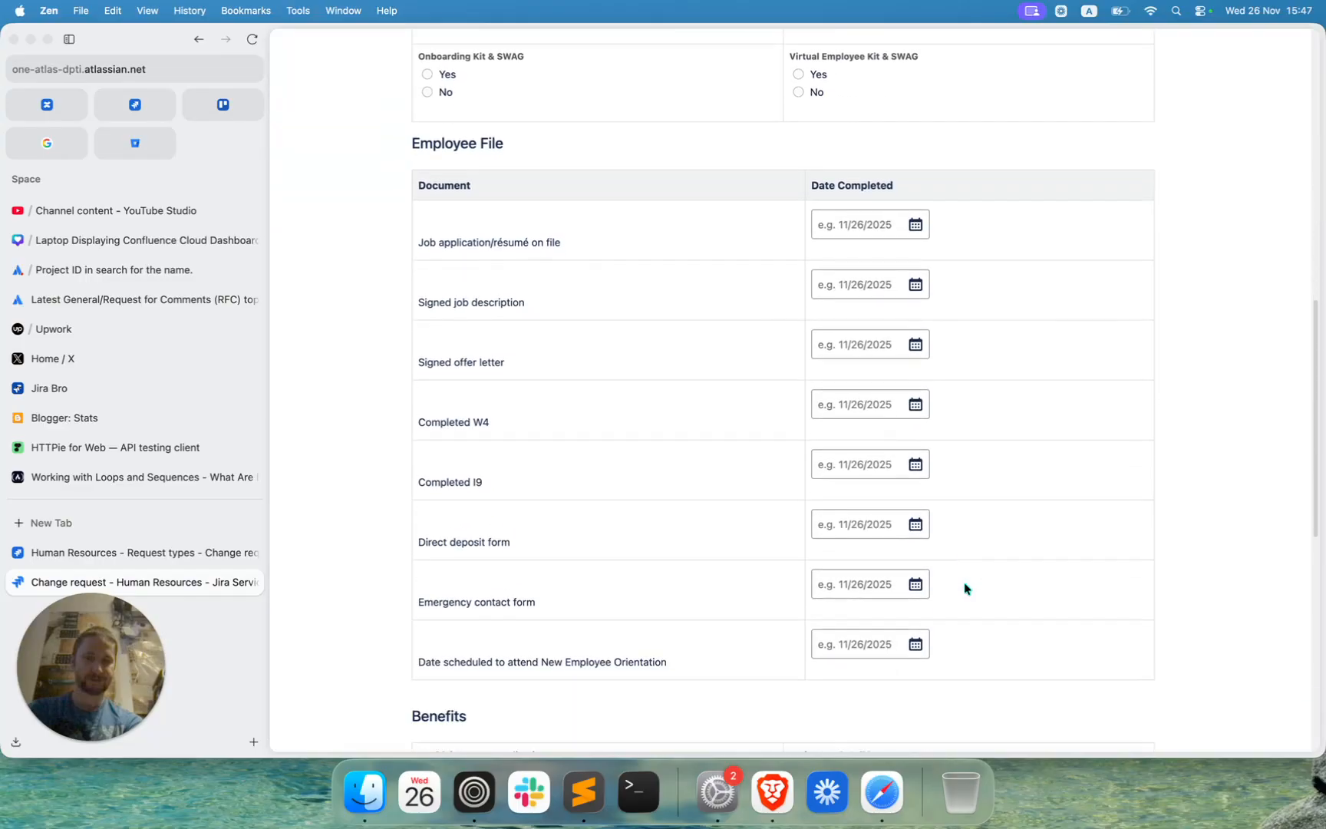
scroll(965, 589, down, 8)
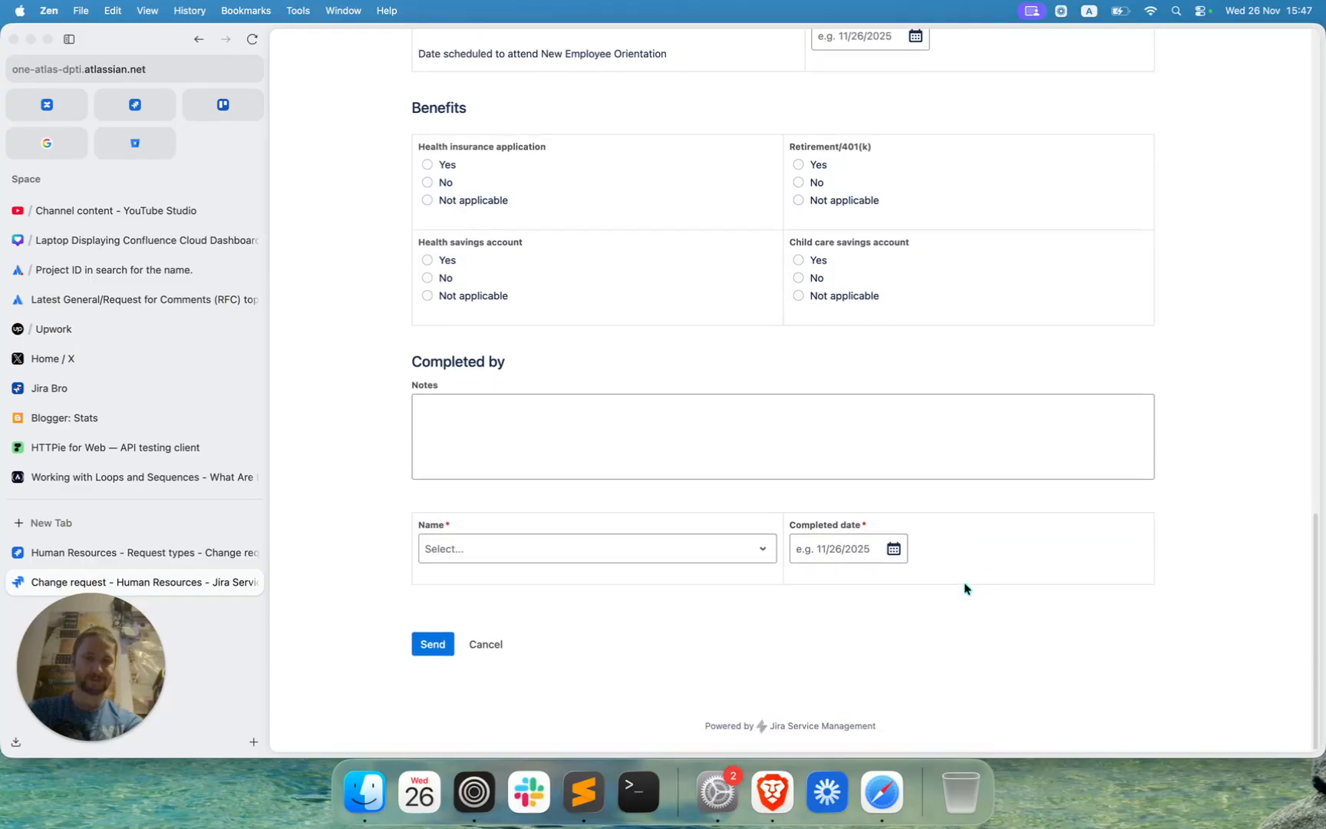
scroll(964, 588, up, 17)
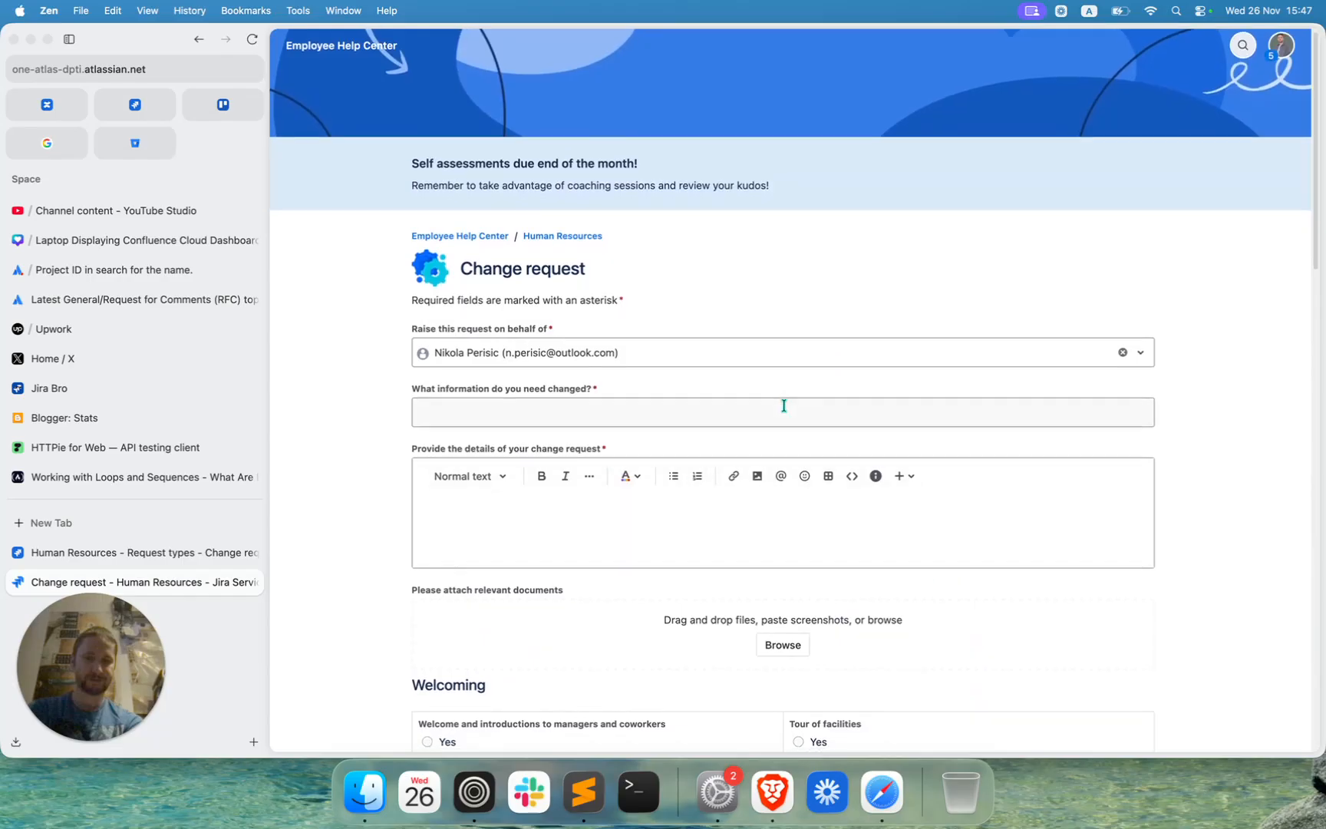
scroll(784, 407, down, 7)
scroll(784, 409, down, 7)
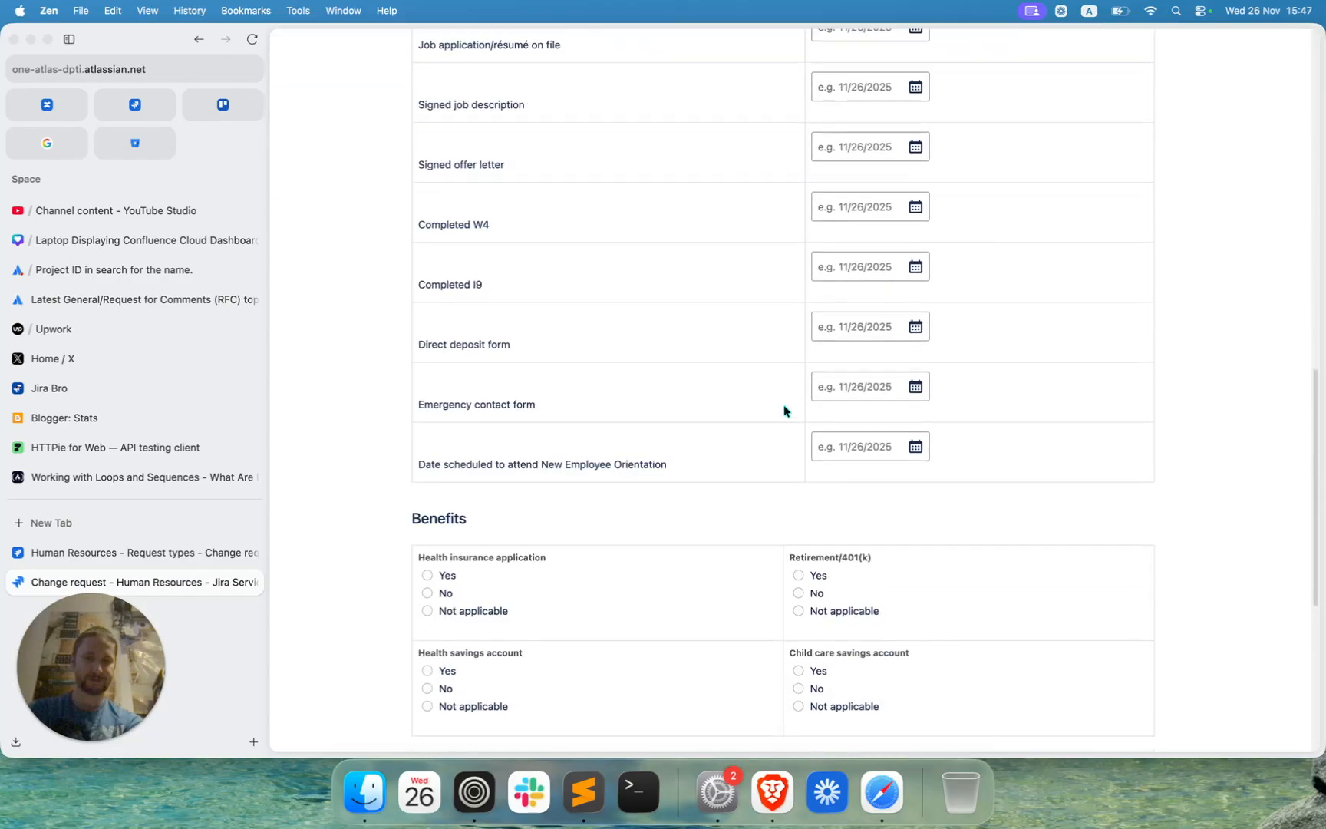
scroll(784, 409, down, 4)
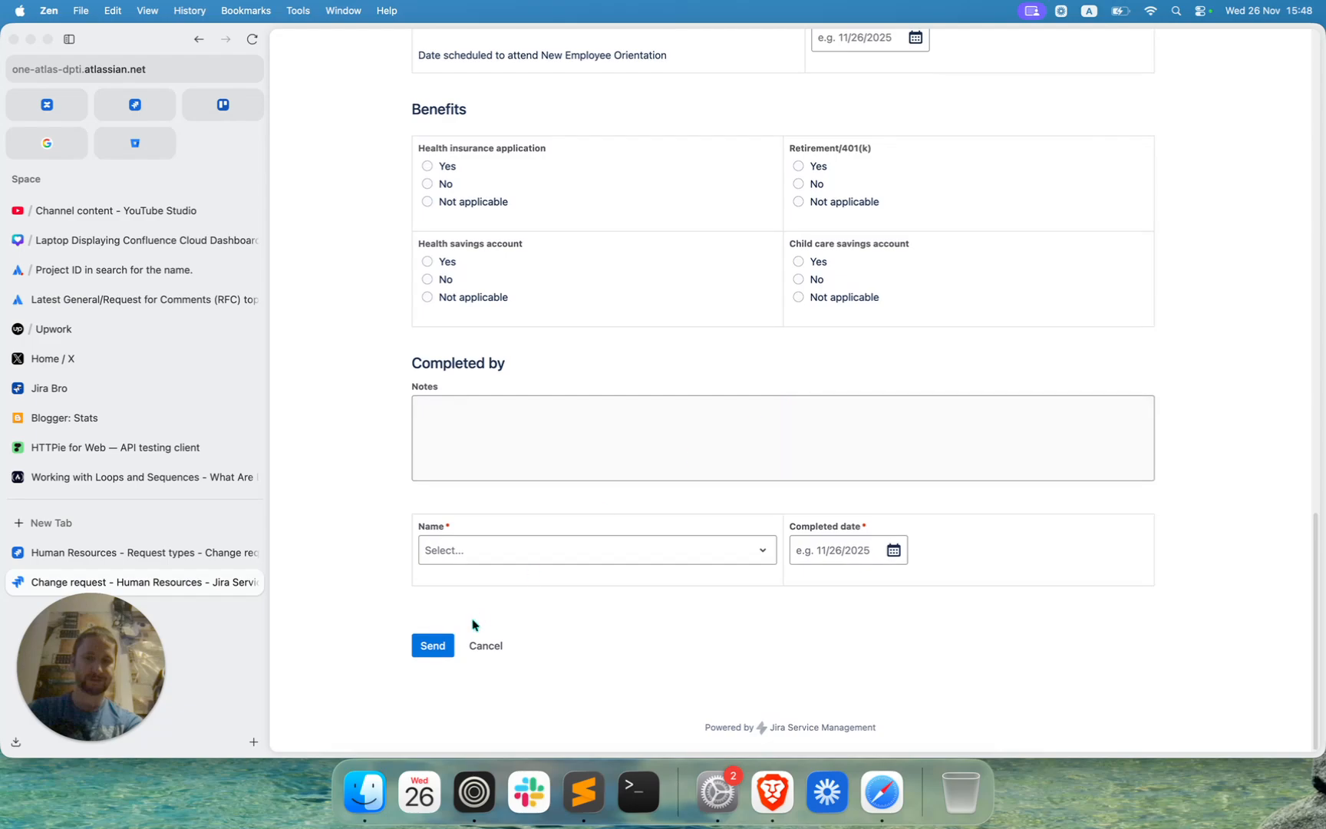
click(485, 647)
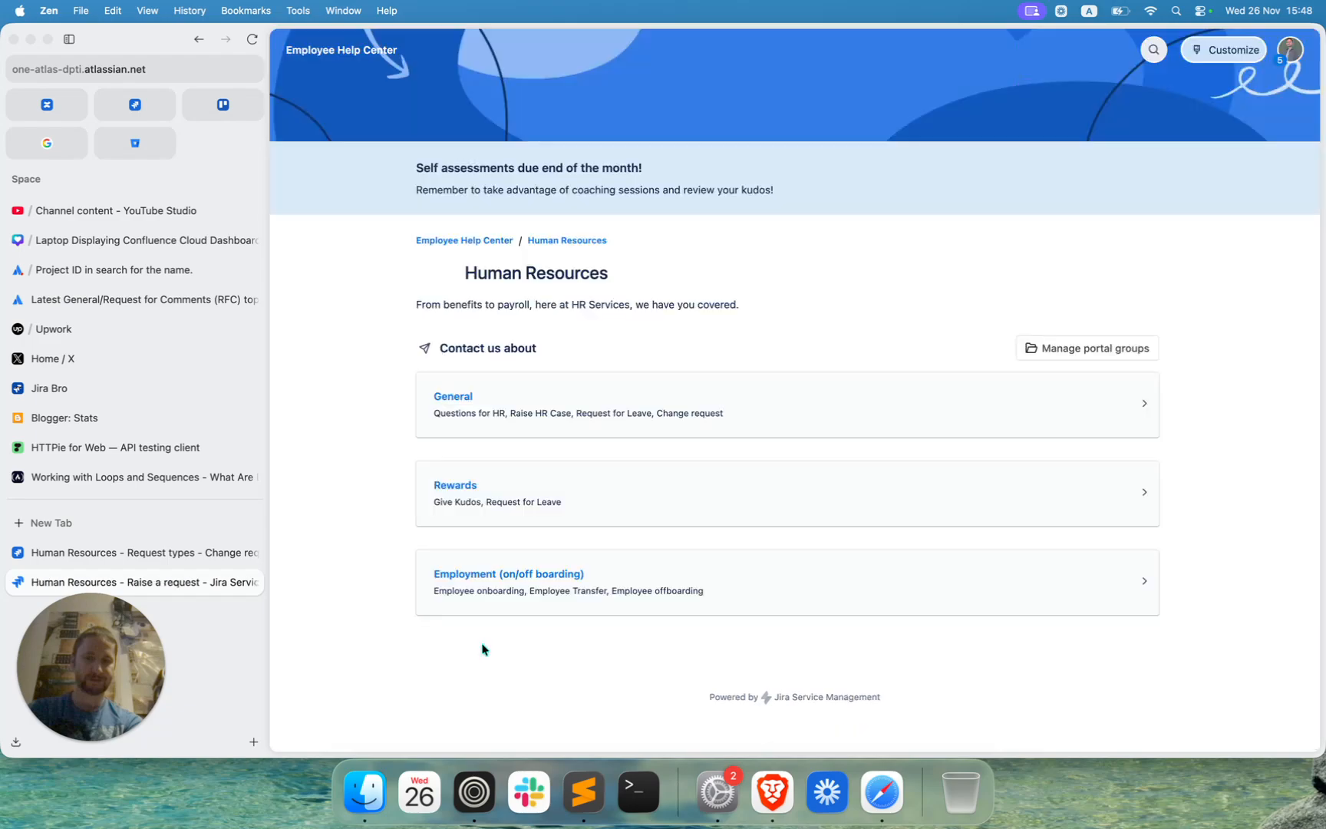
Close the portal page and return to the Human Resources space's knowledge base settings.
click(251, 583)
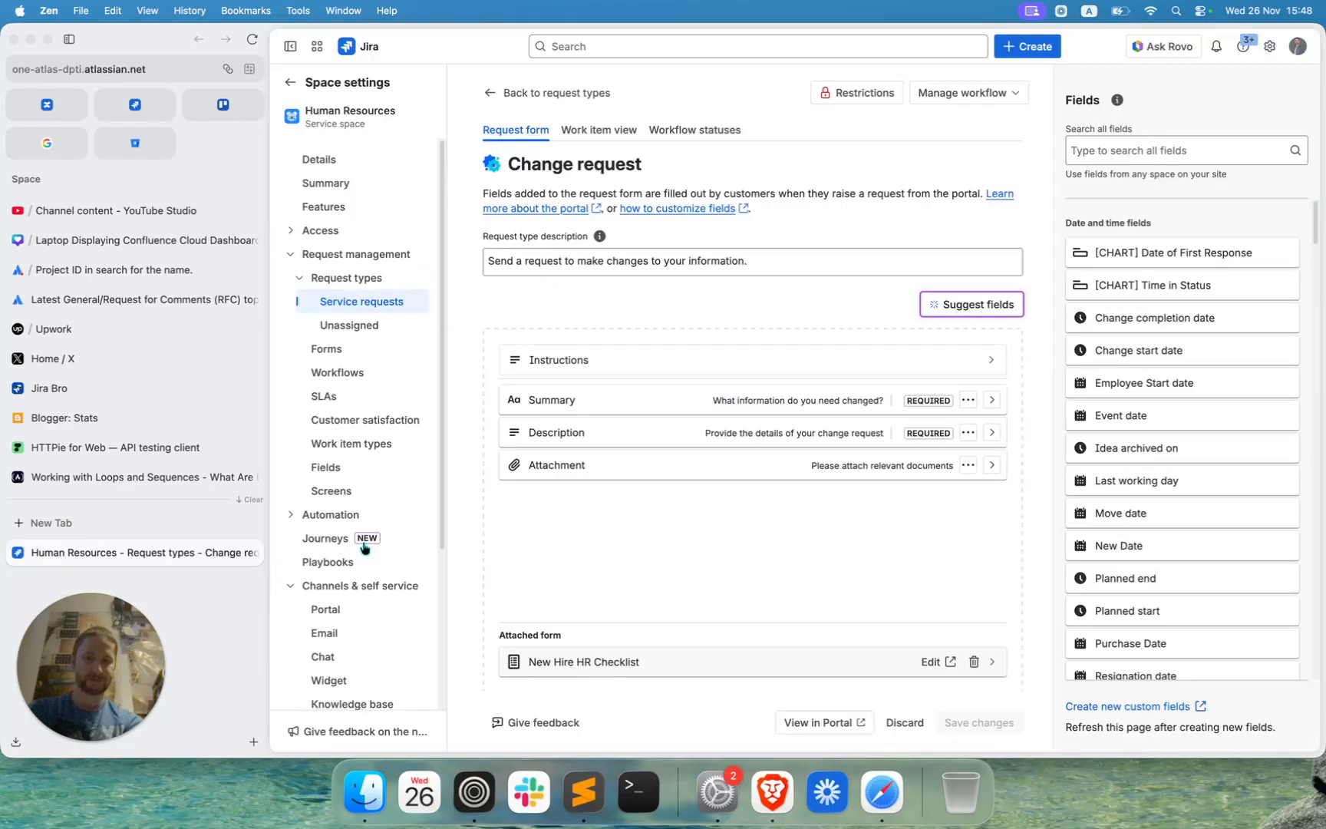
scroll(361, 559, down, 2)
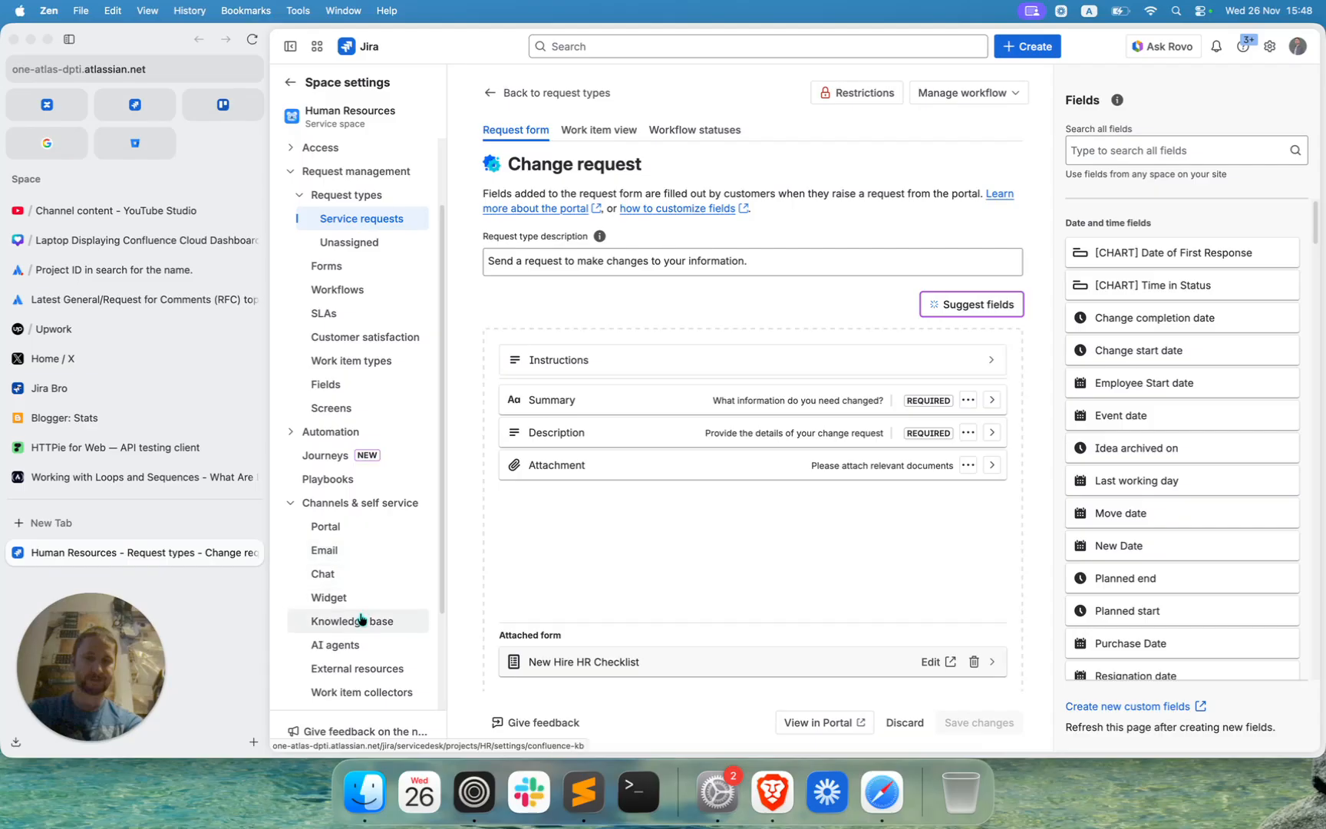
click(361, 619)
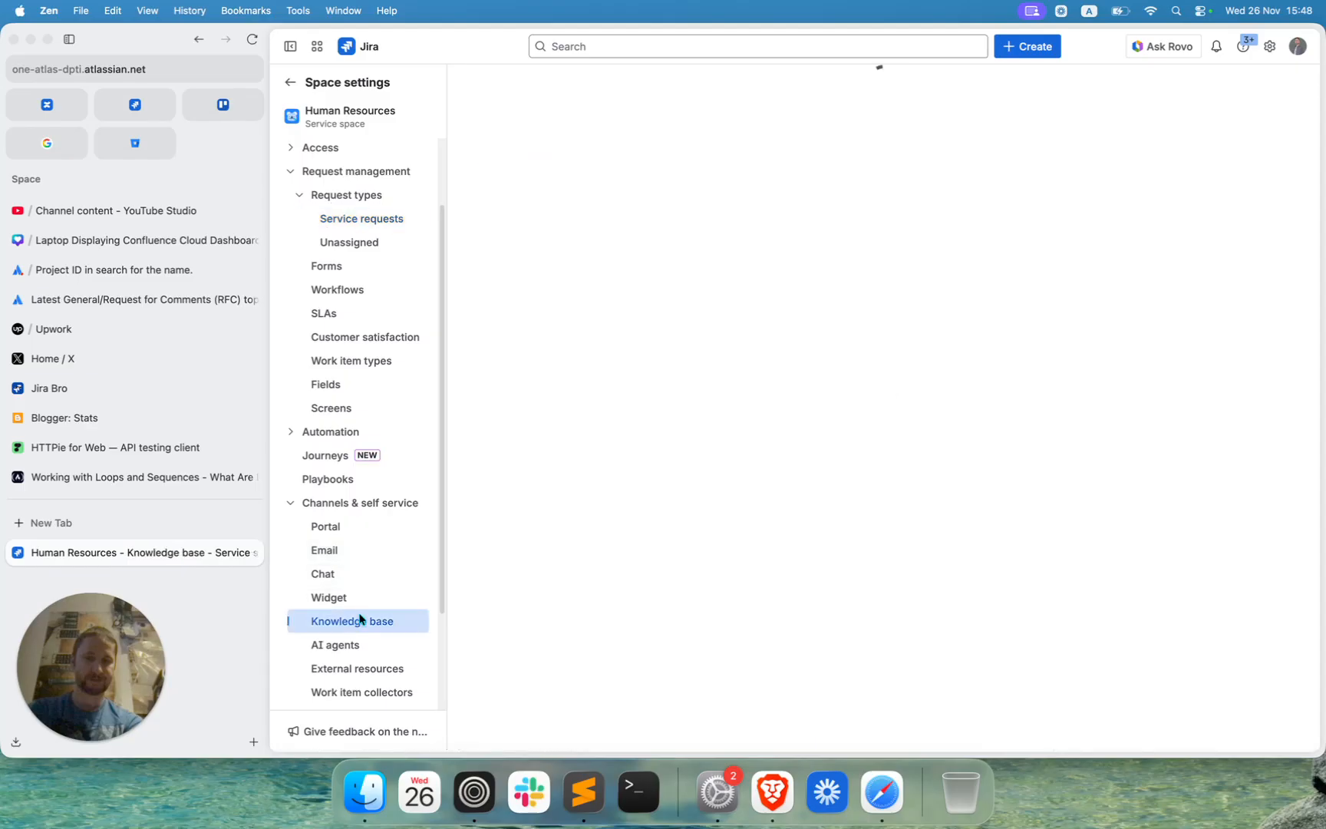